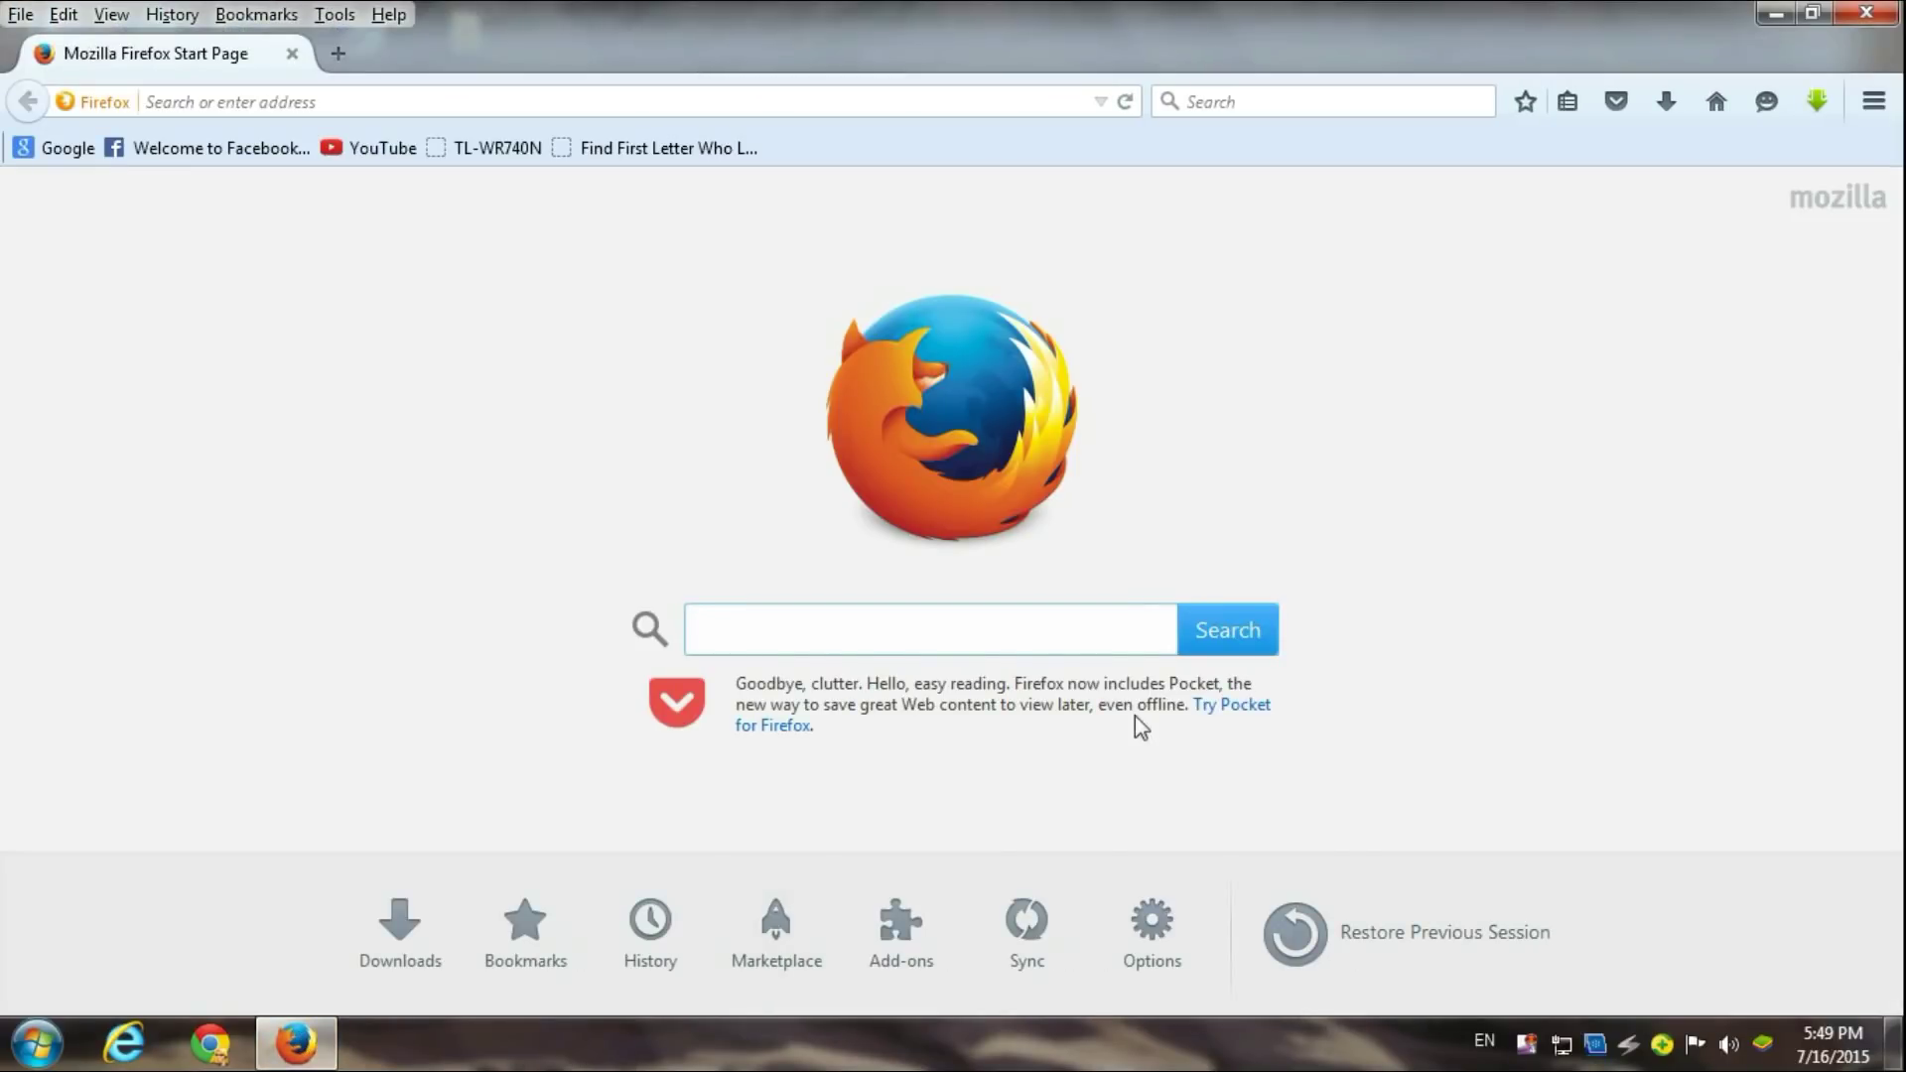
# Open the router's admin page at 192.168.0.1 and sign in with the prefilled credentials
pyautogui.click(716, 99)
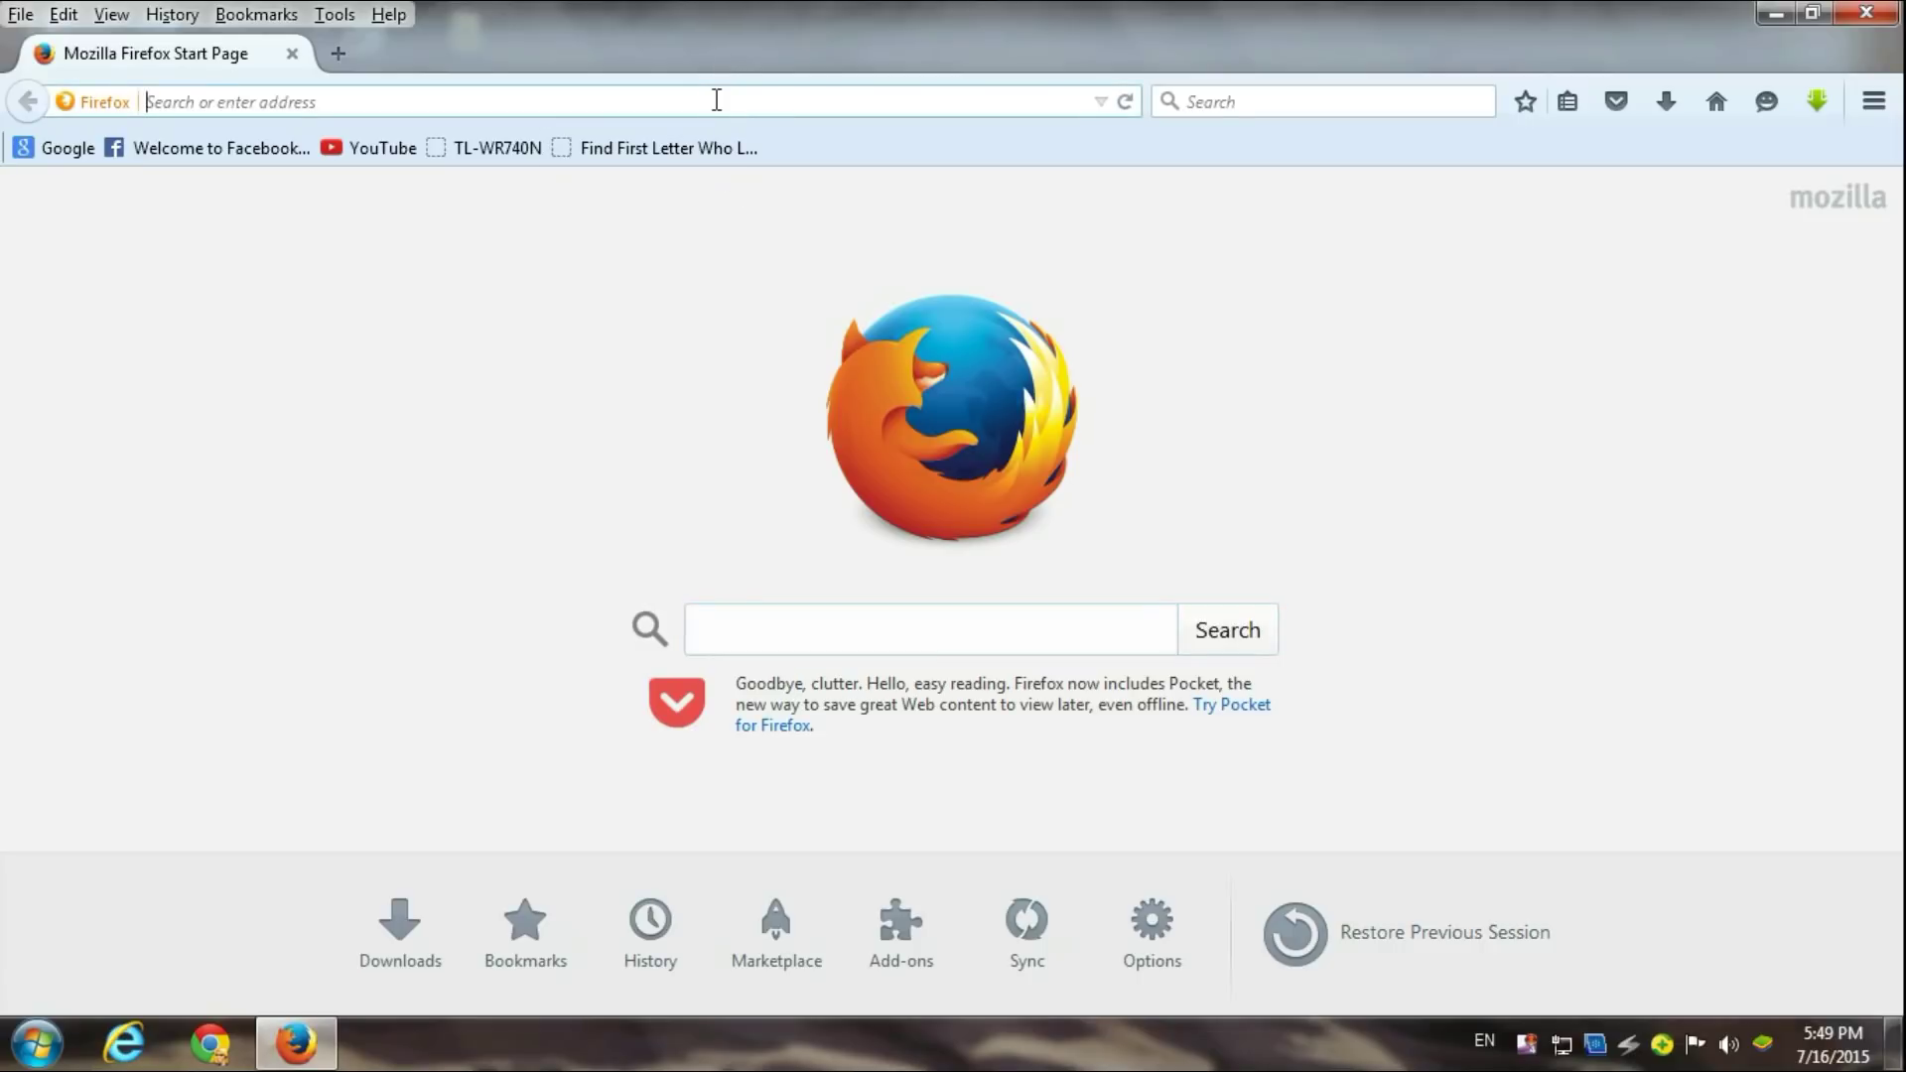
pyautogui.write('192.16')
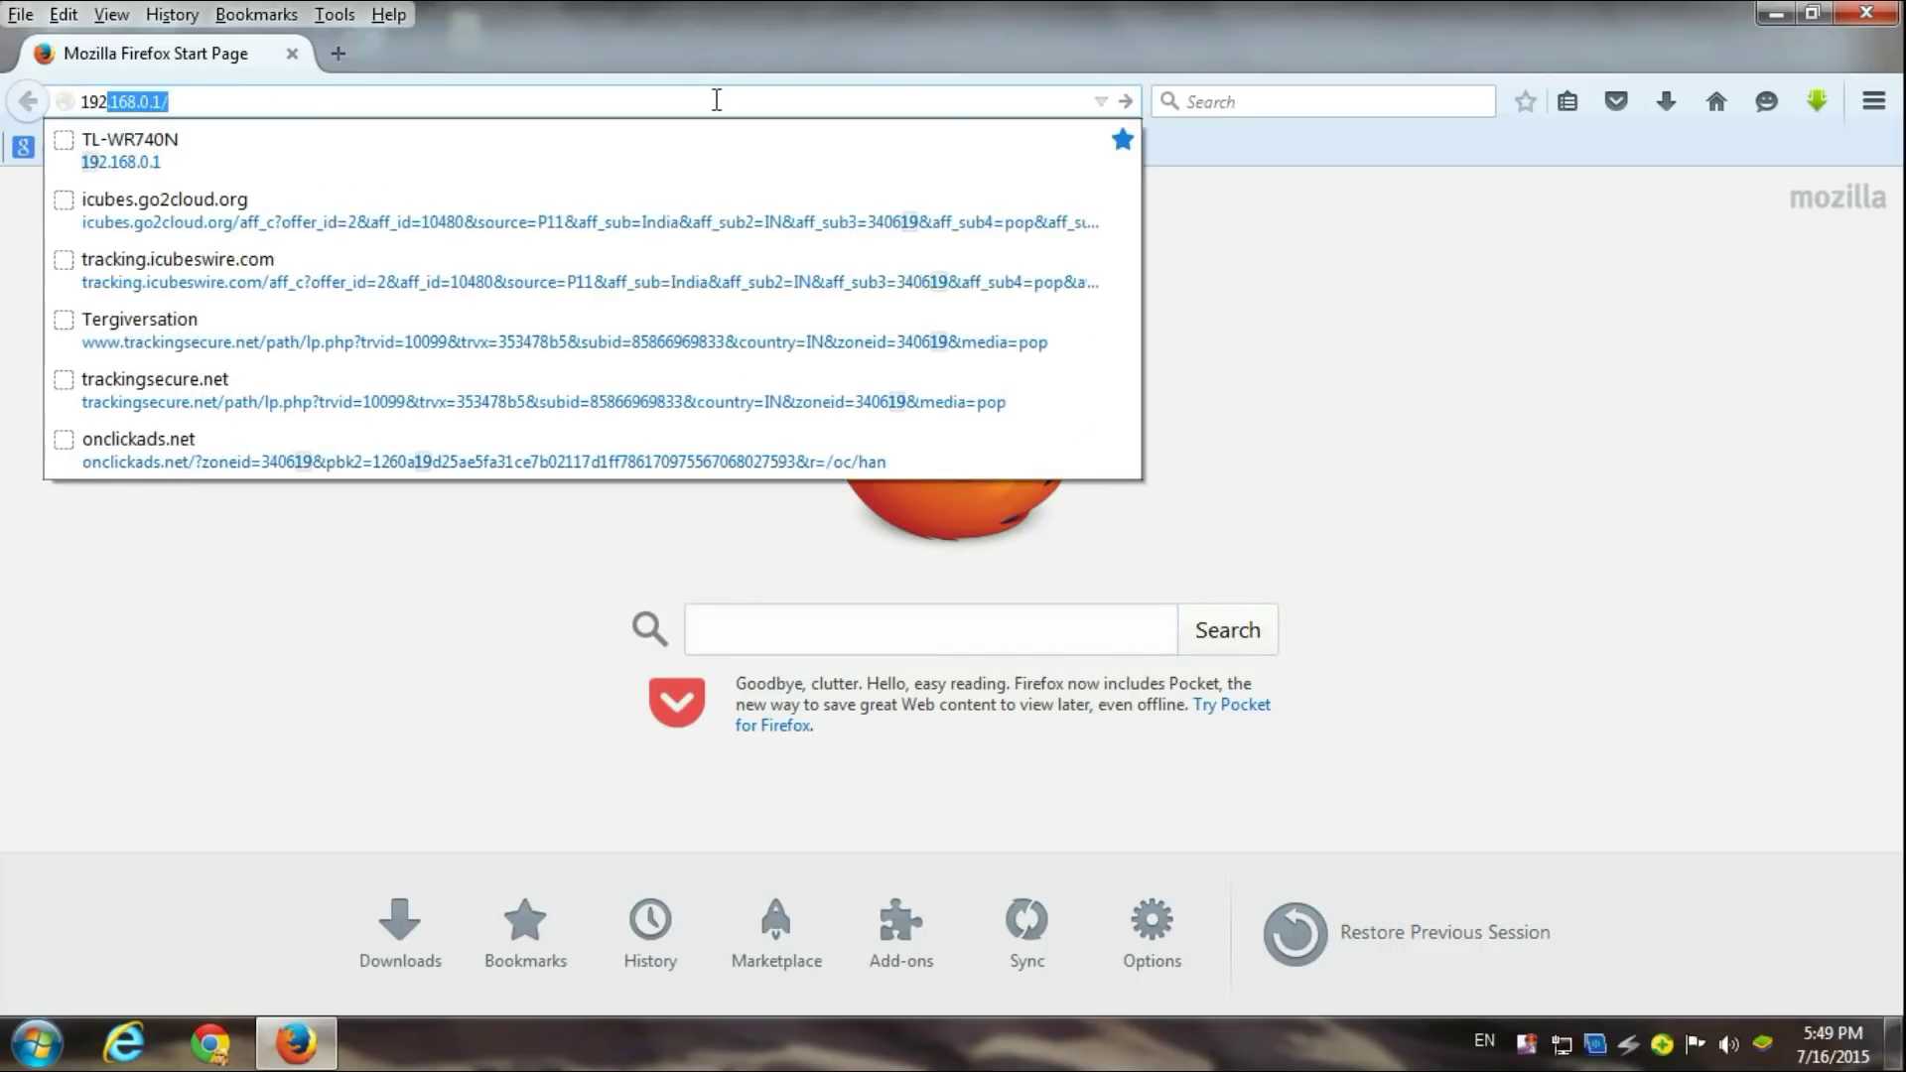
pyautogui.write('8.0.')
pyautogui.press('Return')
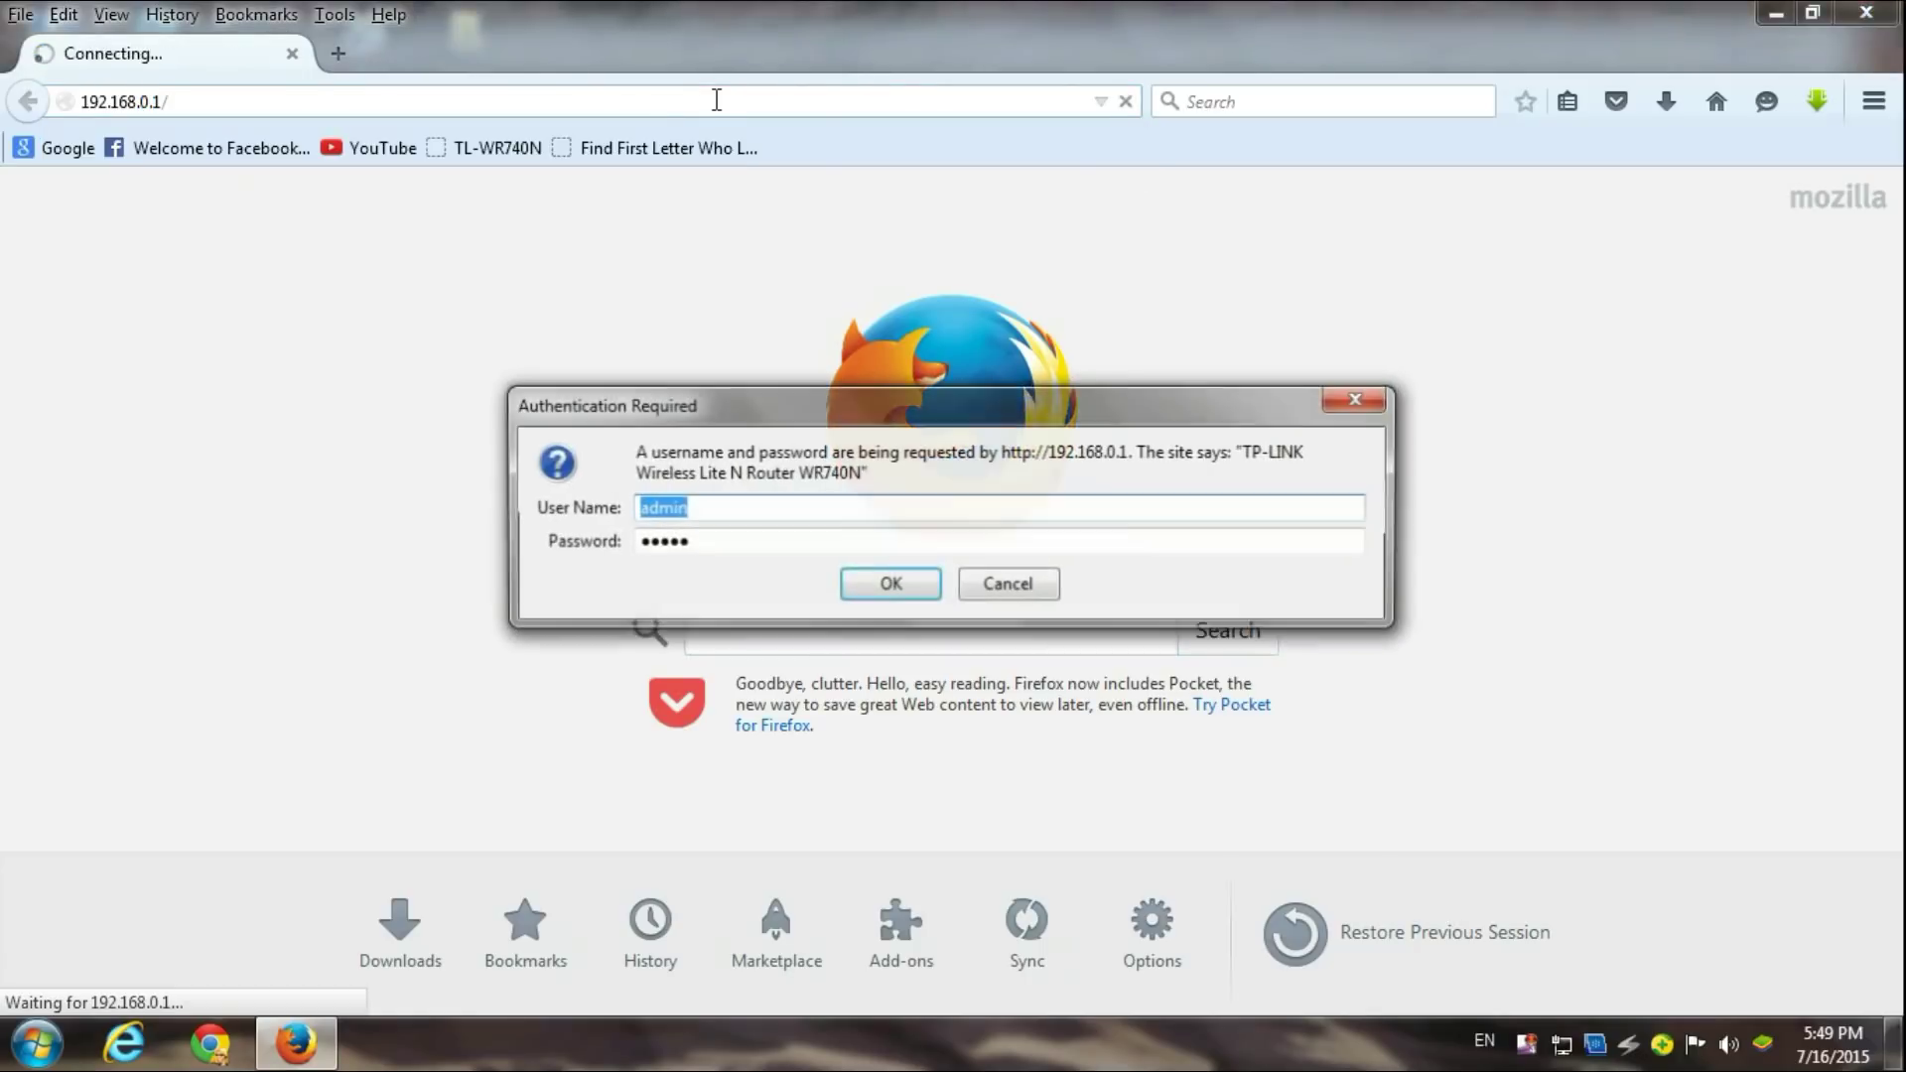
pyautogui.click(877, 586)
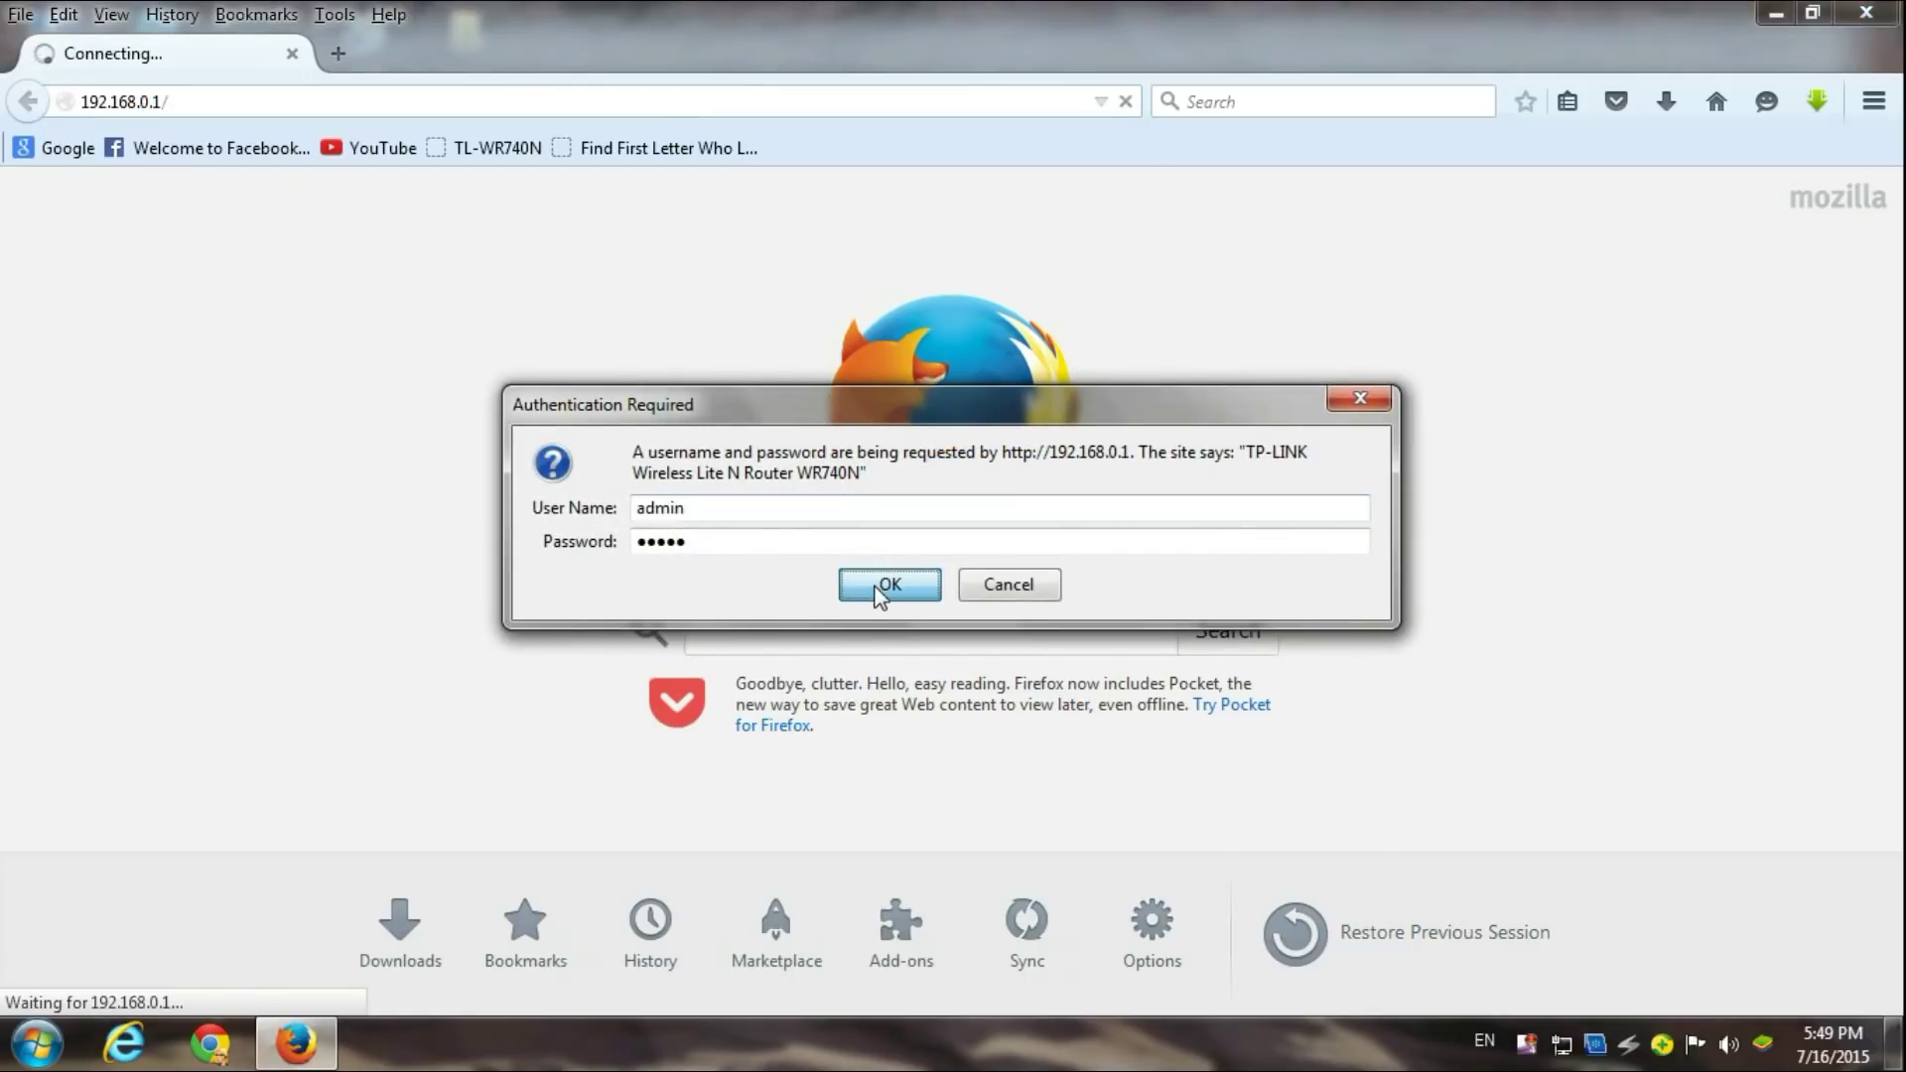
# Start a new access control target entry and set its mode to Domain Name
pyautogui.scroll(-6, 585, 715)
pyautogui.scroll(-6, 587, 729)
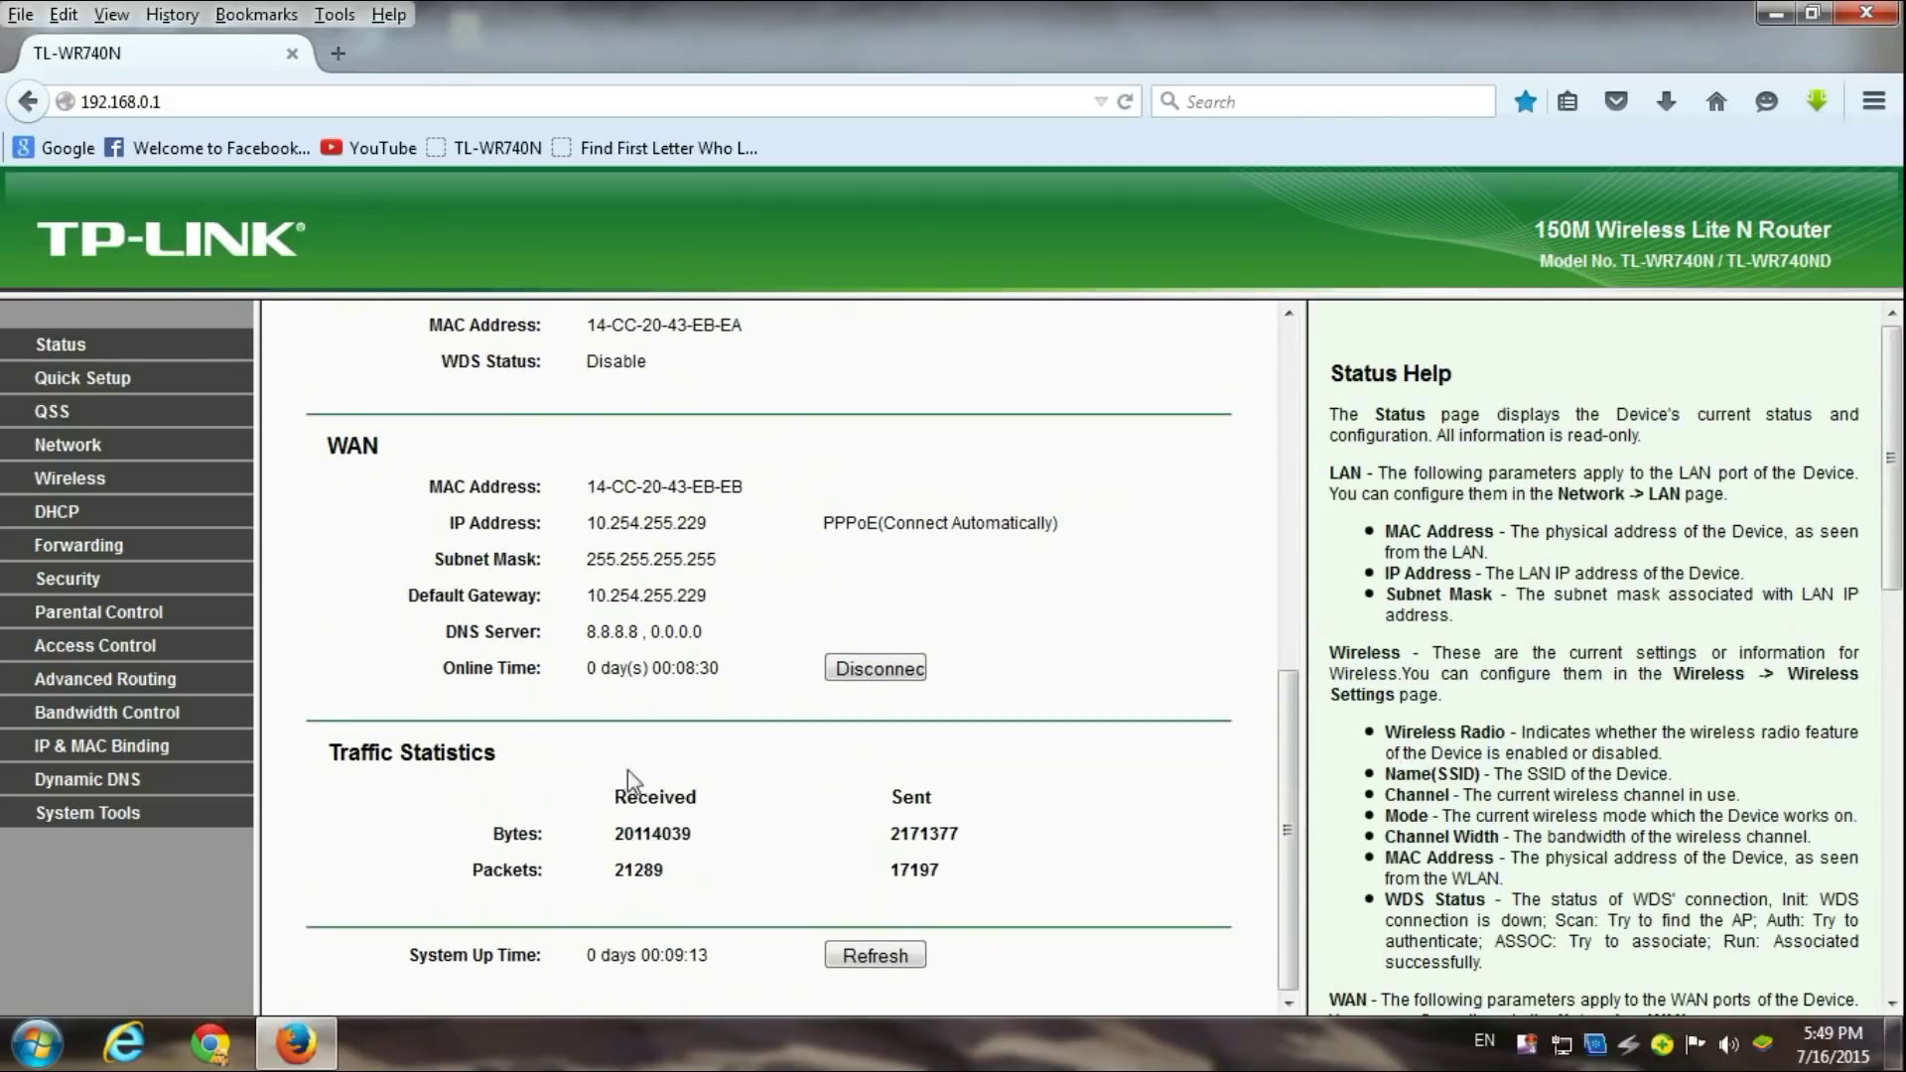
pyautogui.click(117, 661)
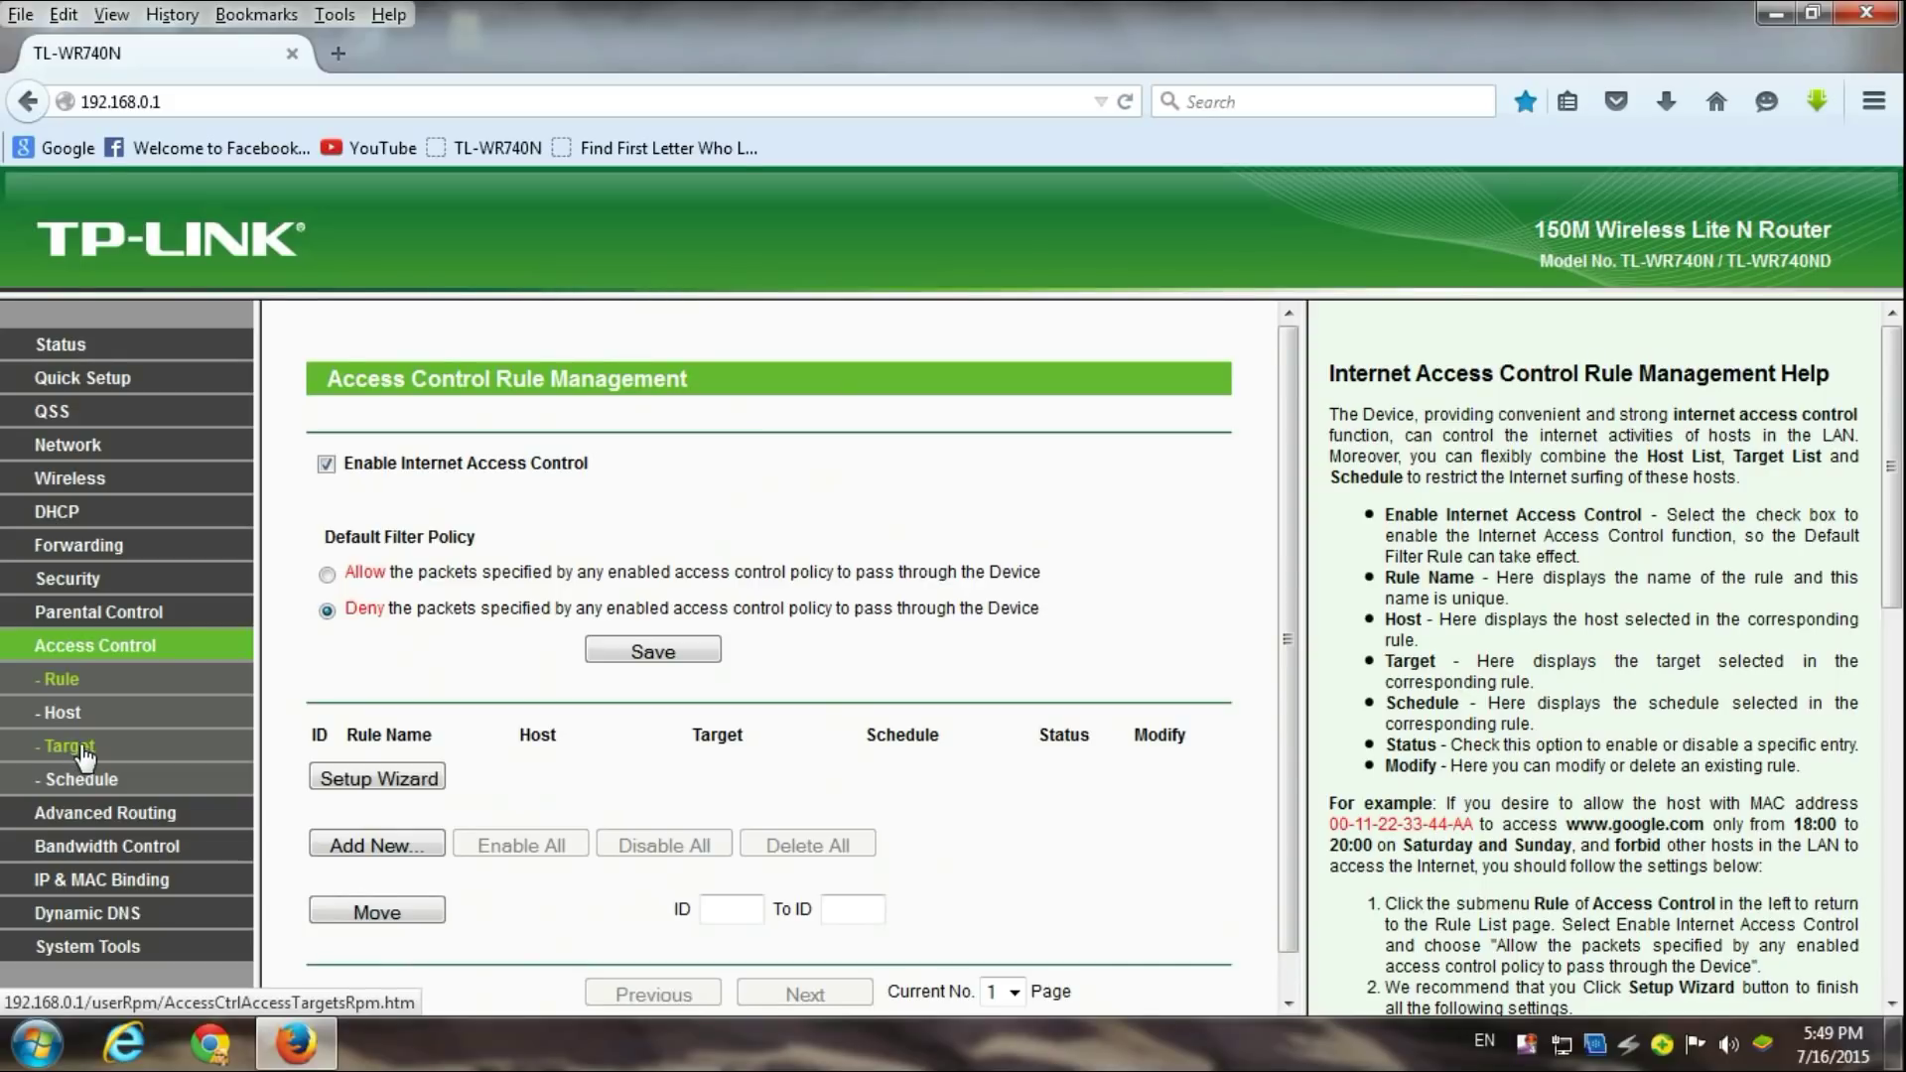
pyautogui.click(85, 755)
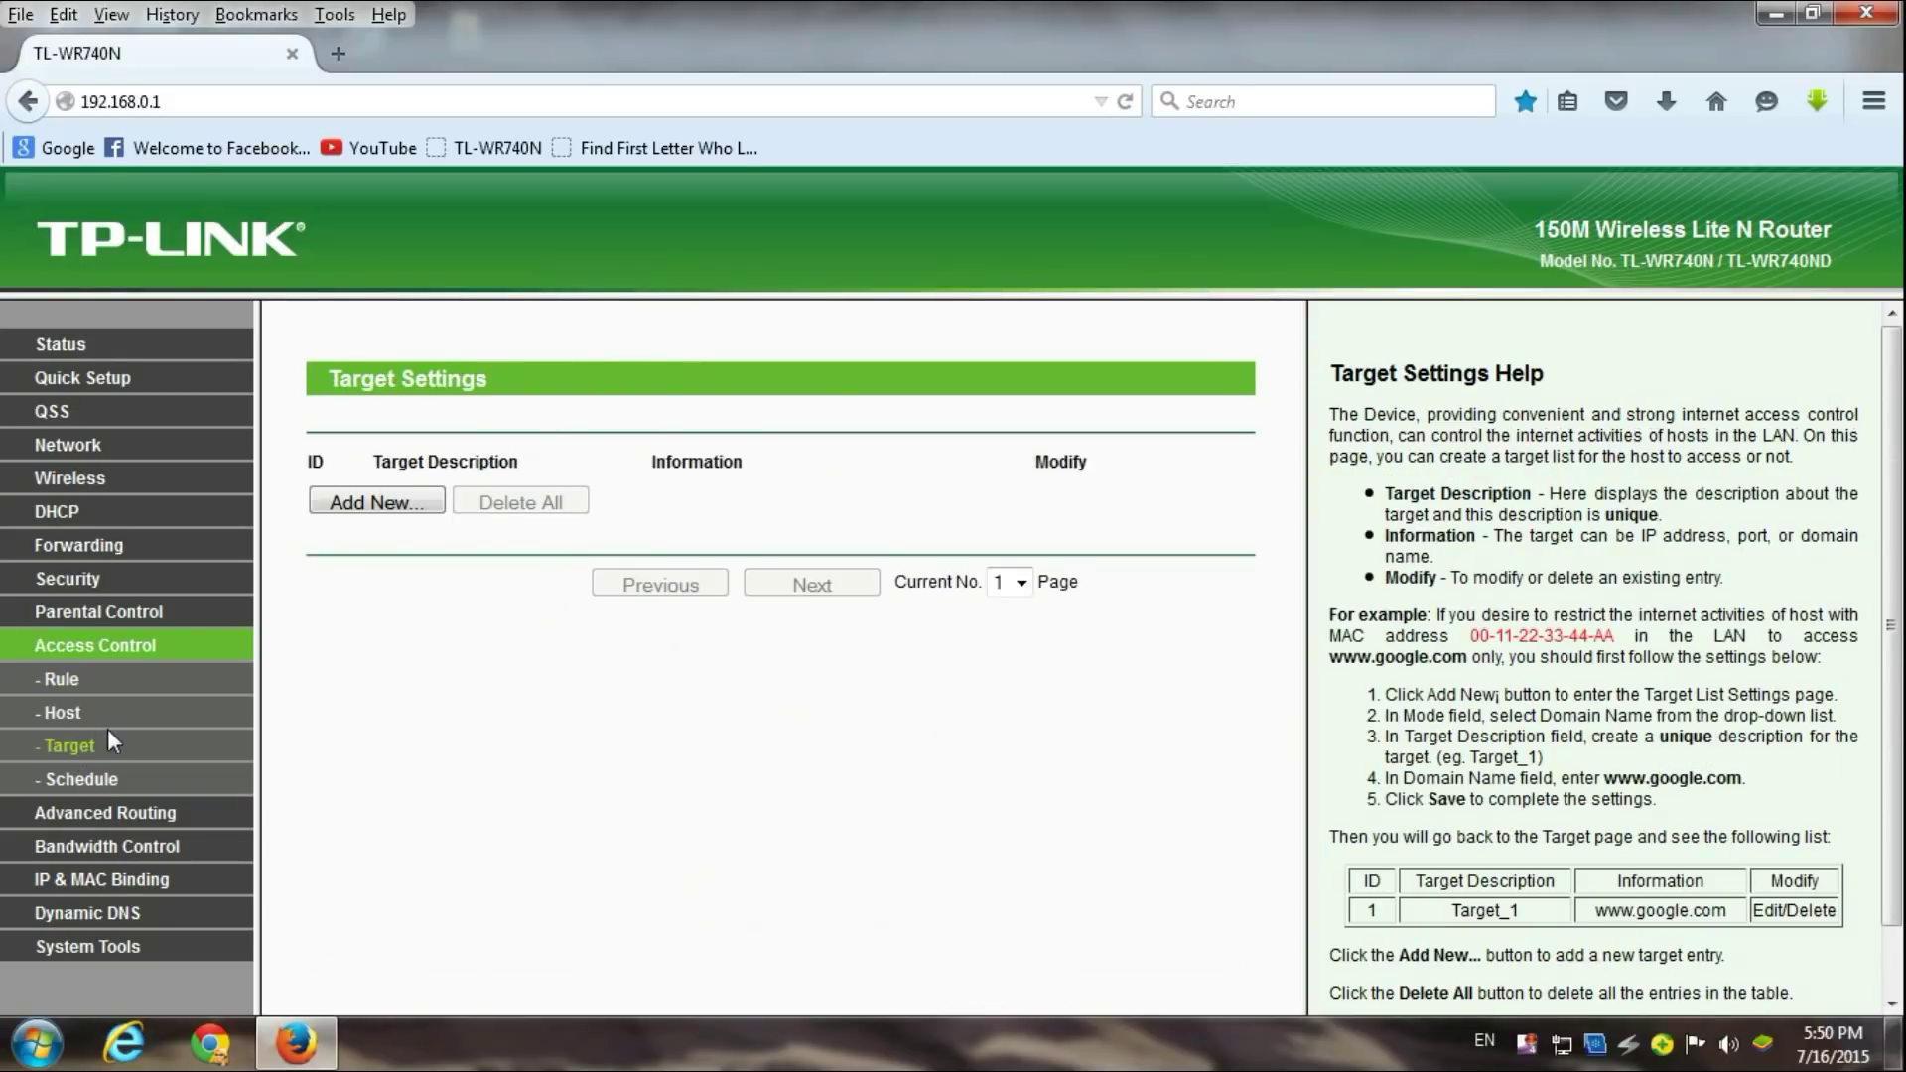
pyautogui.click(384, 500)
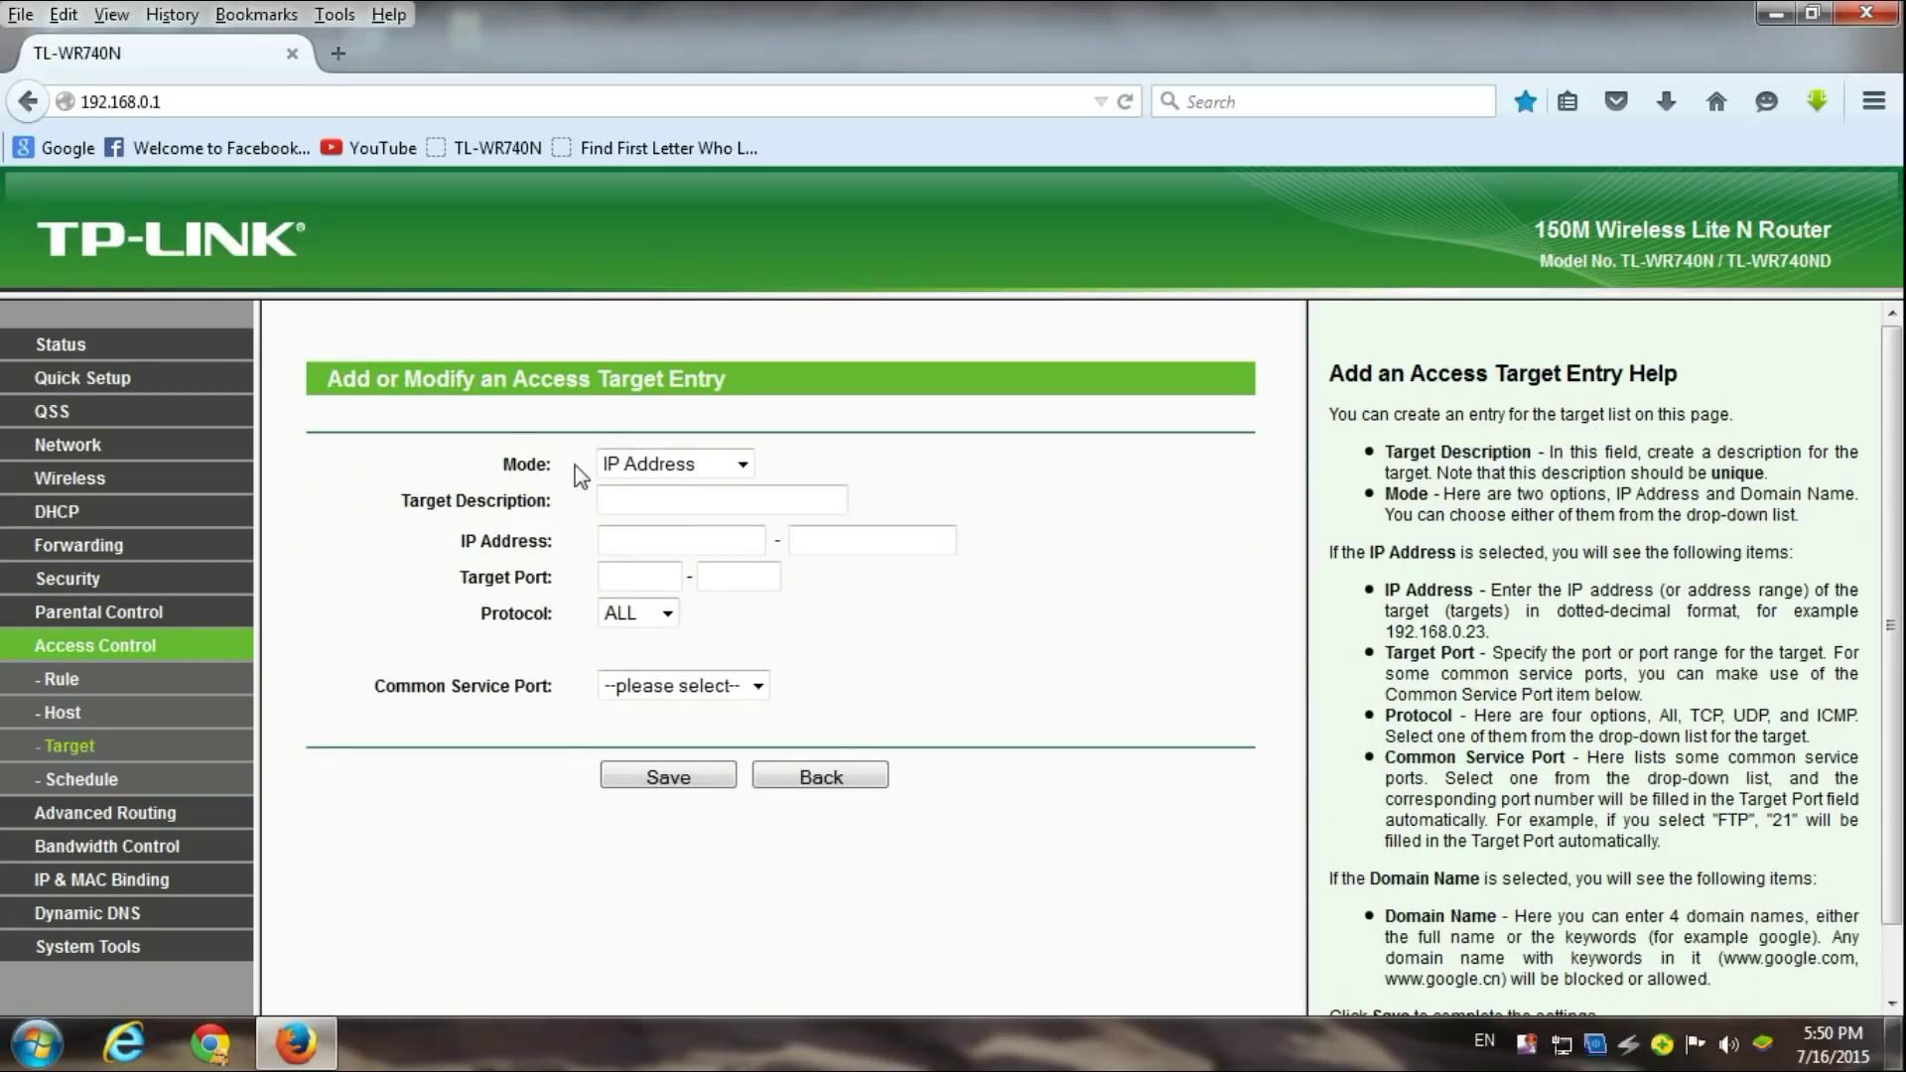
pyautogui.click(629, 467)
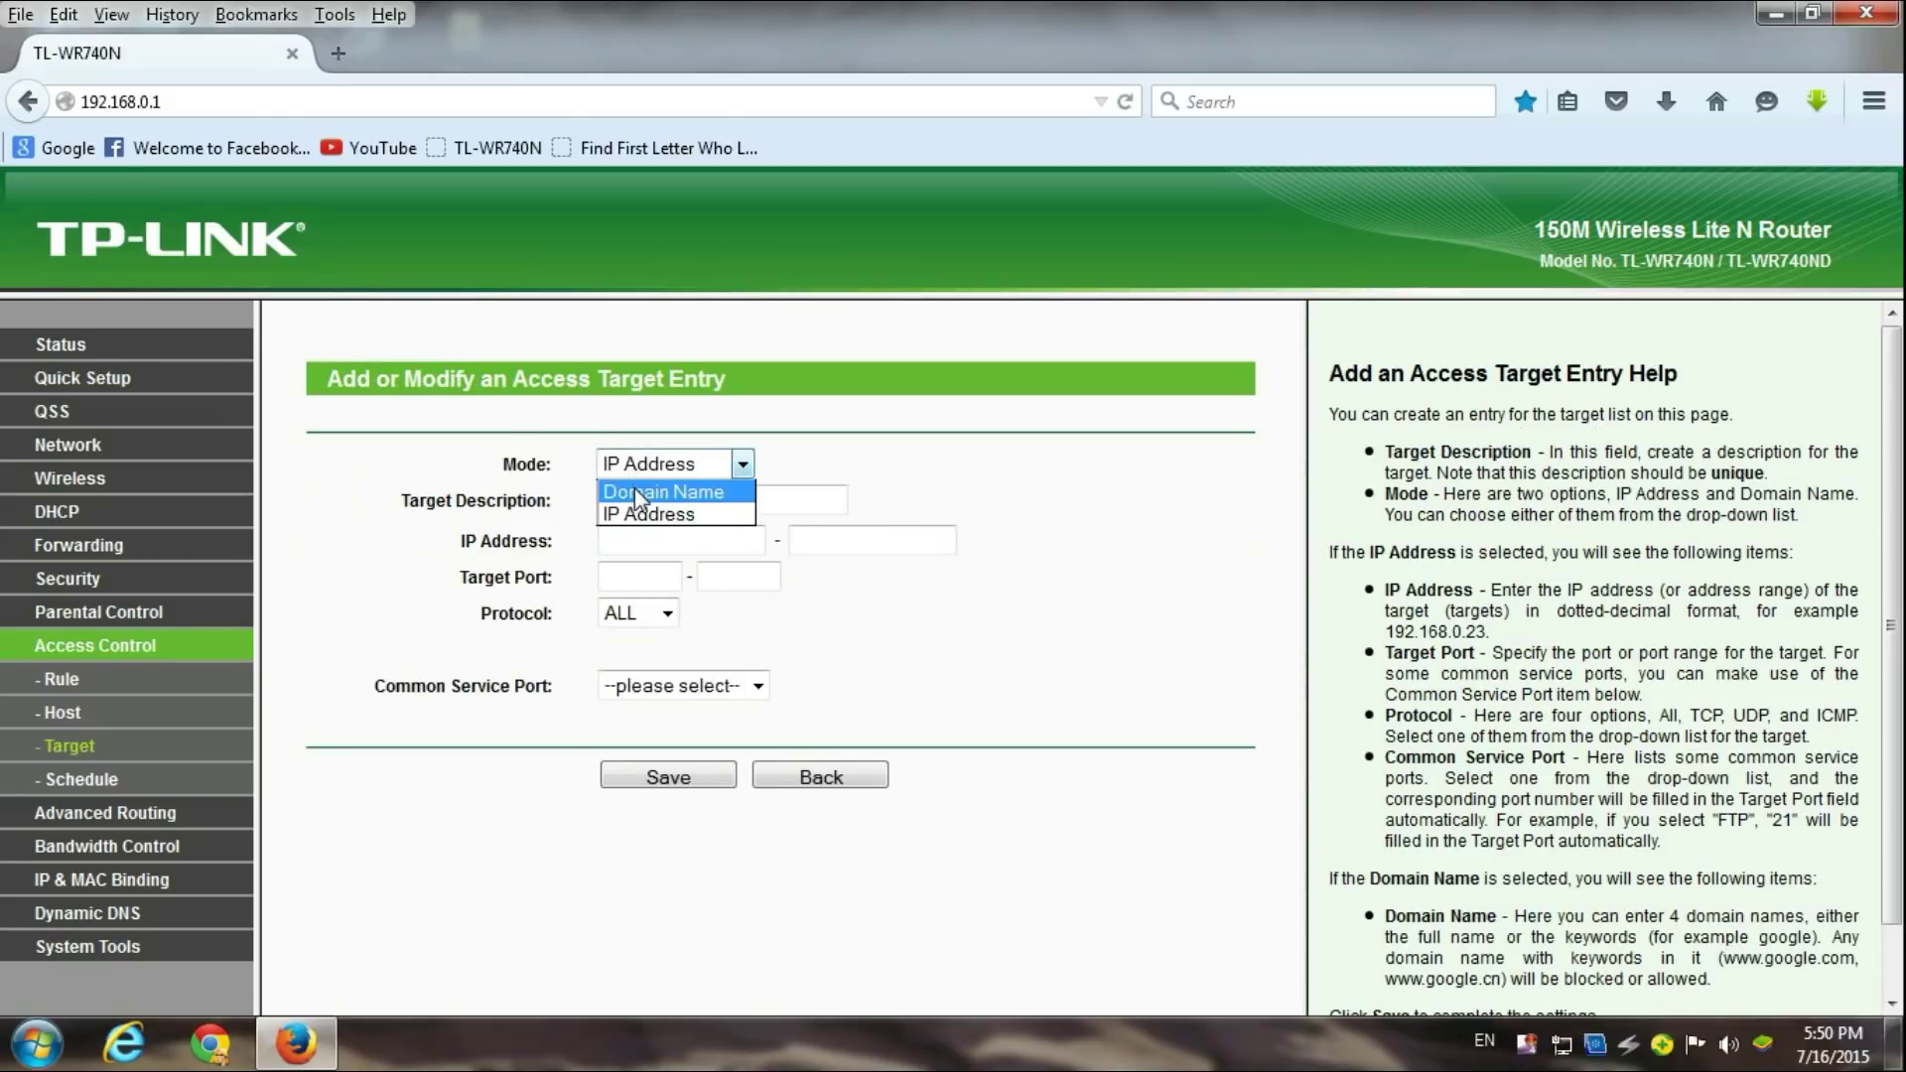
pyautogui.click(635, 491)
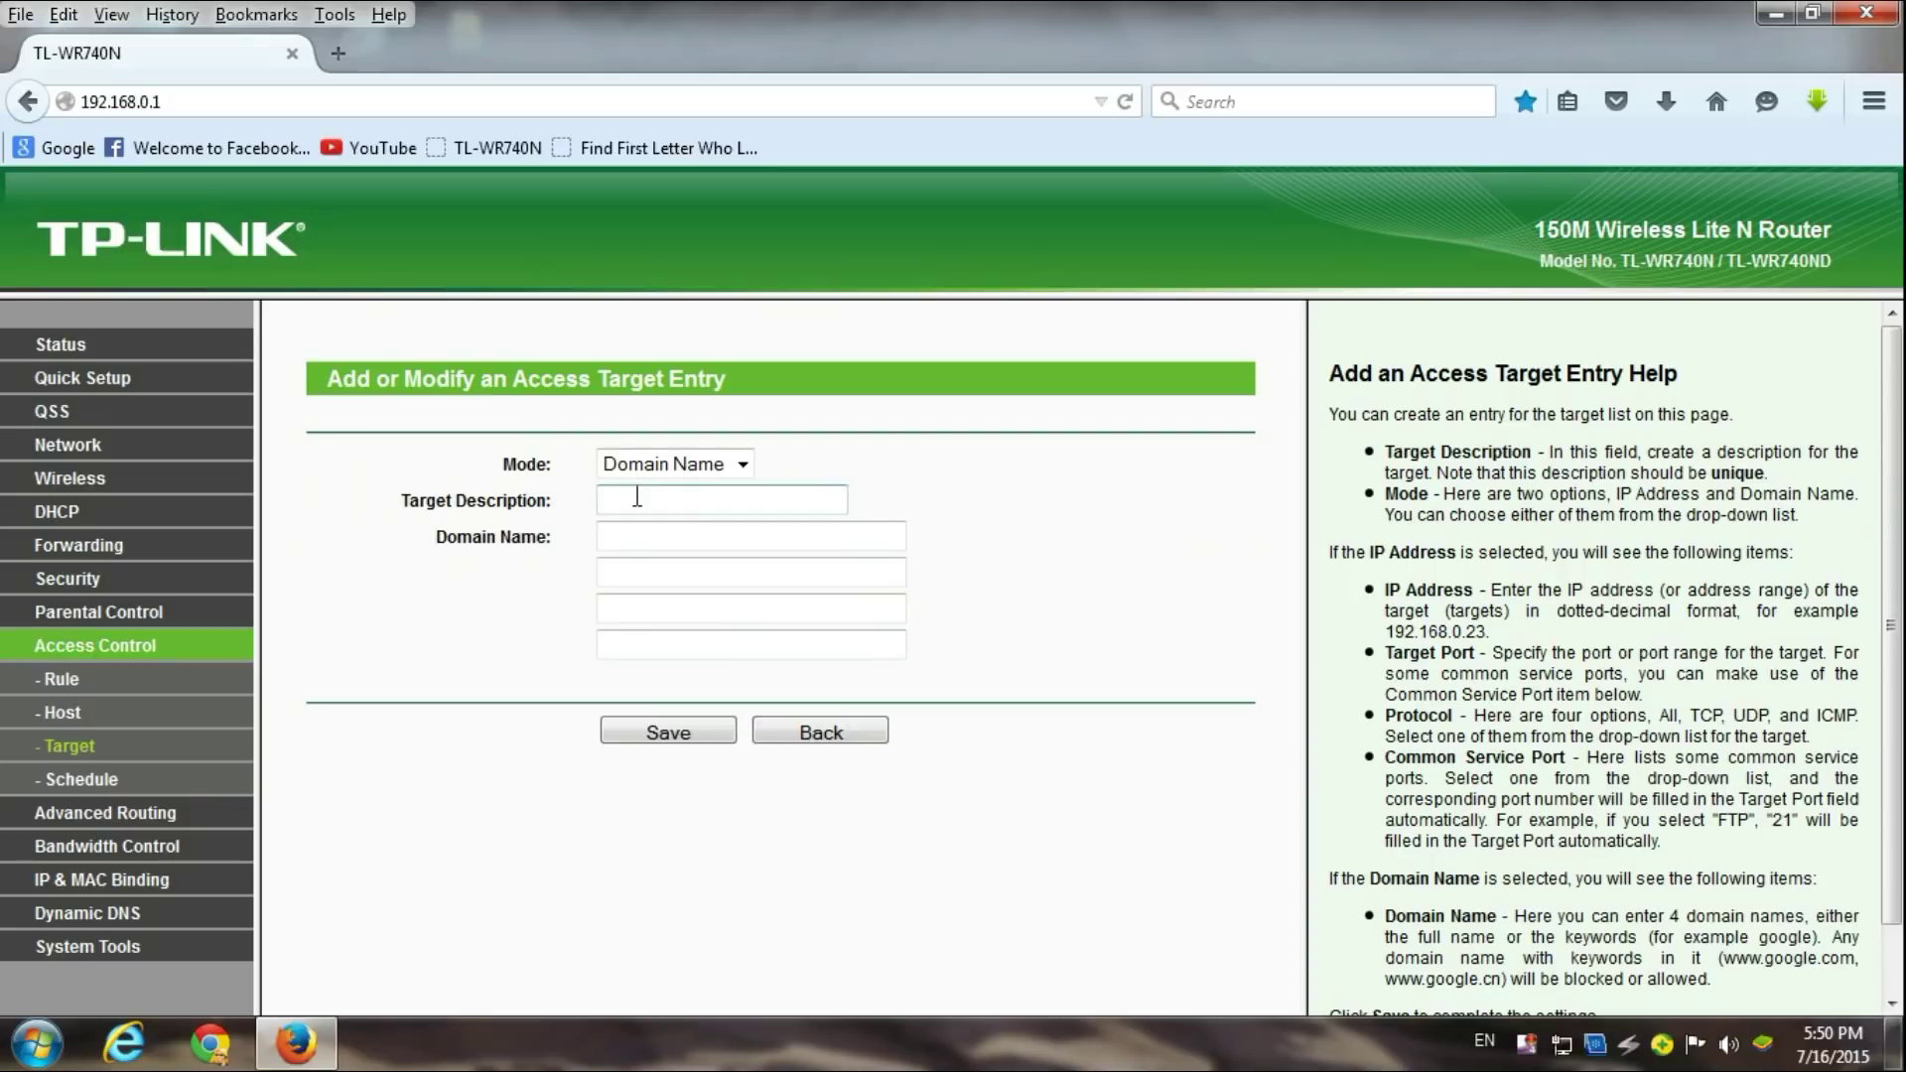
pyautogui.click(644, 505)
pyautogui.write('google')
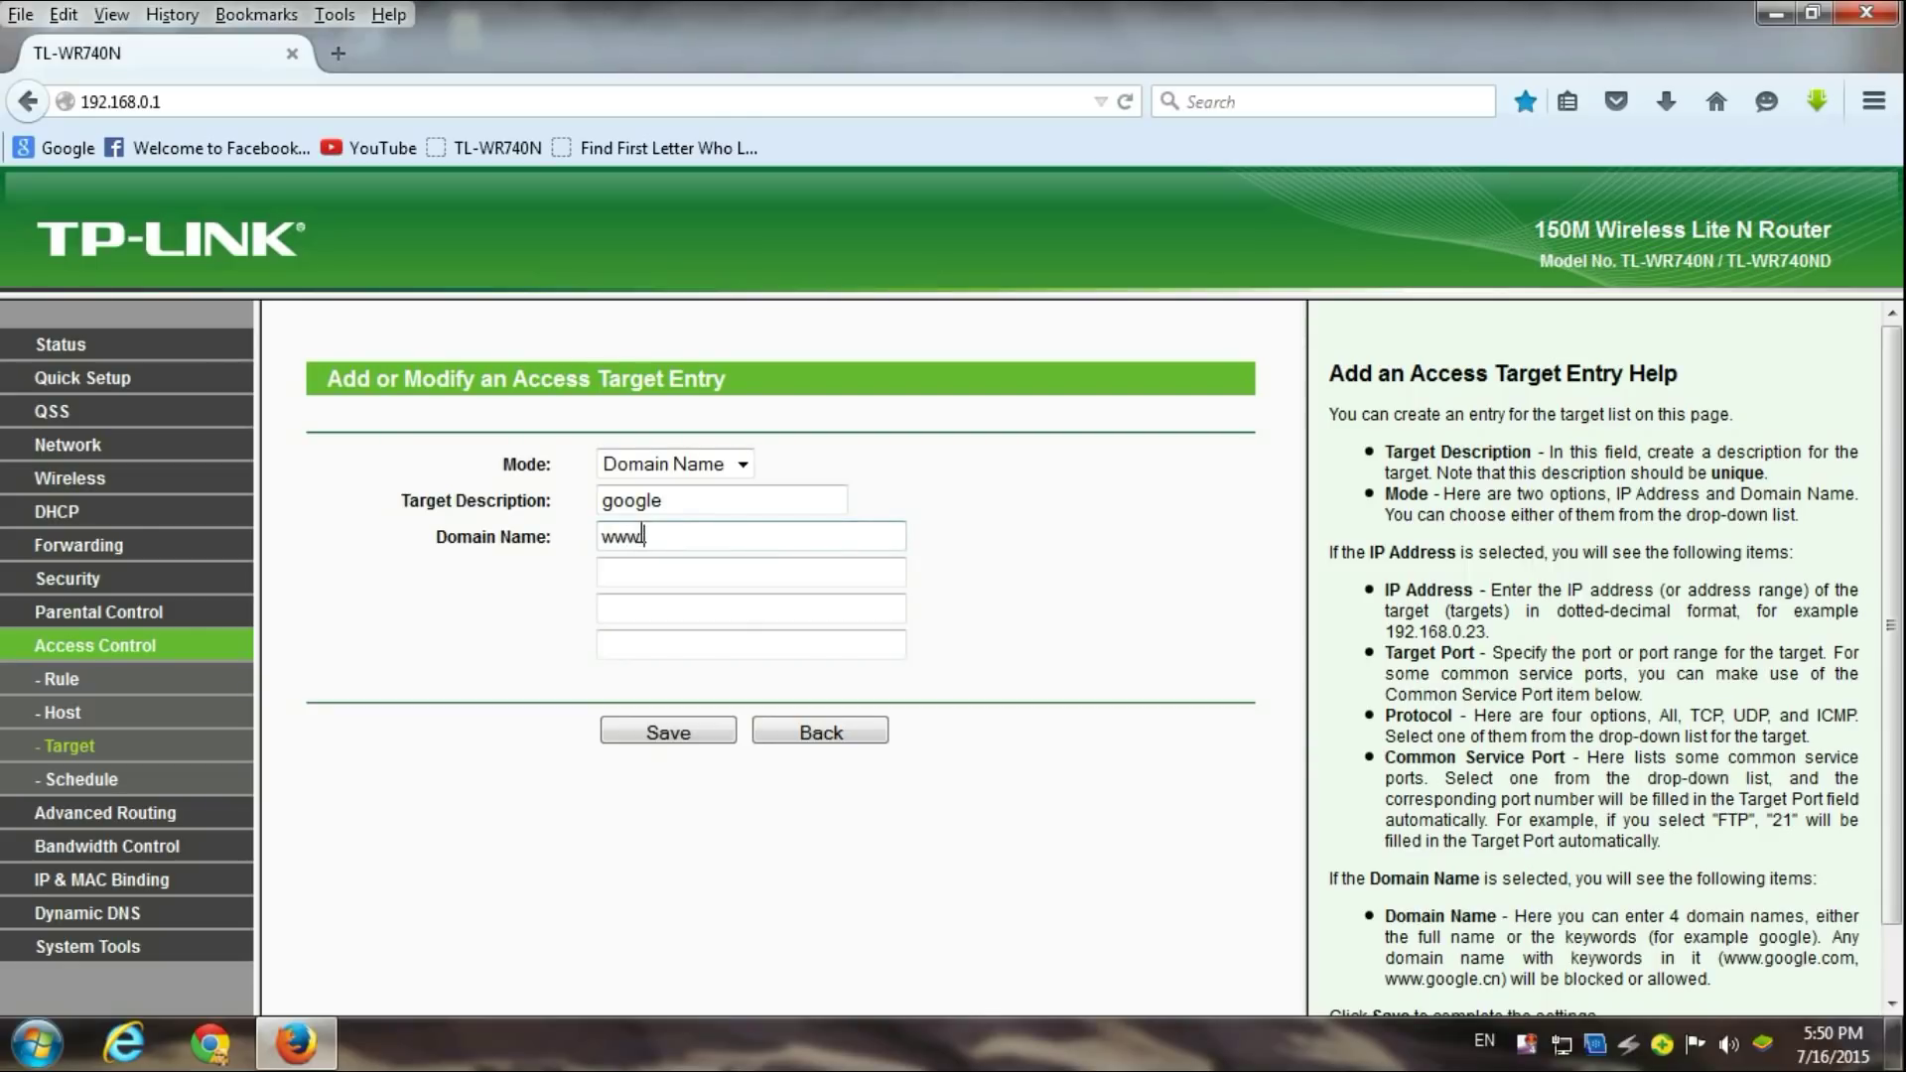
pyautogui.write('oogle.com')
pyautogui.click(646, 544)
pyautogui.write('.')
pyautogui.press('BackSpace')
pyautogui.click(681, 740)
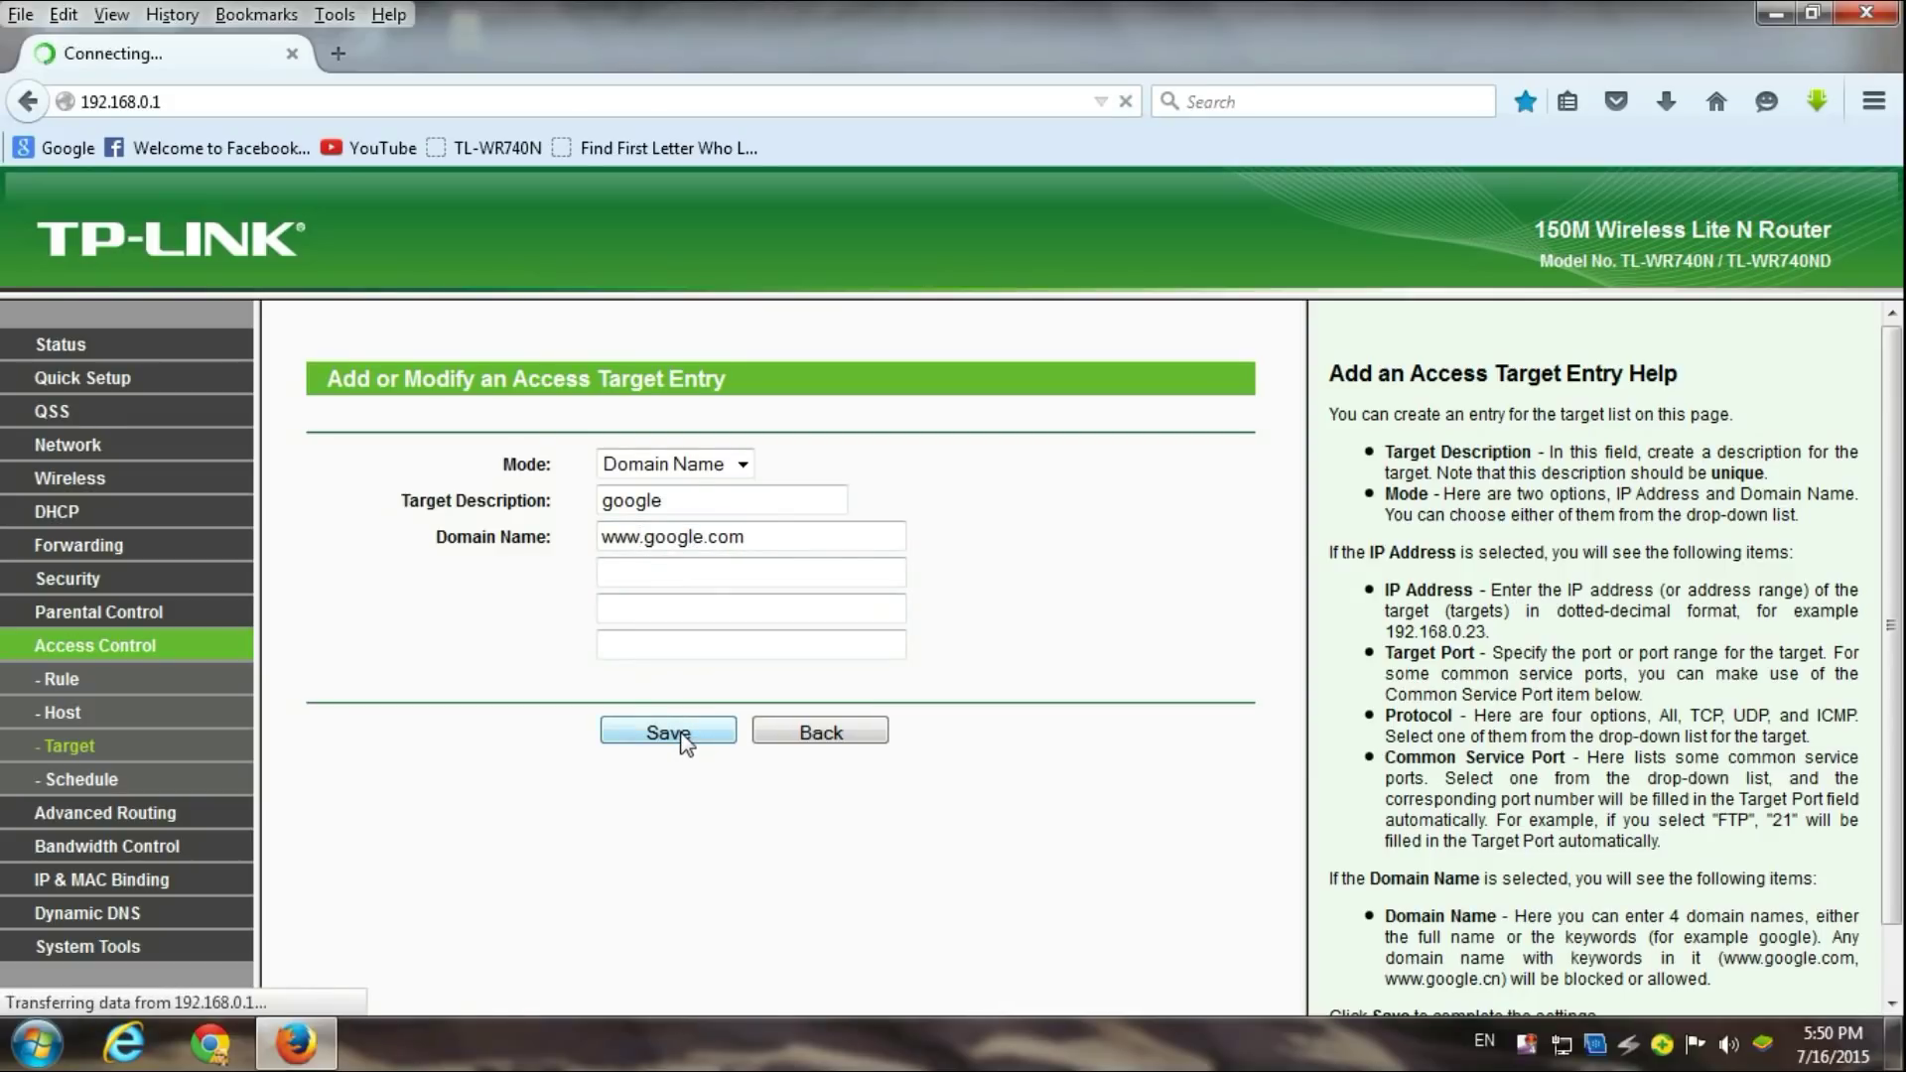
pyautogui.click(62, 713)
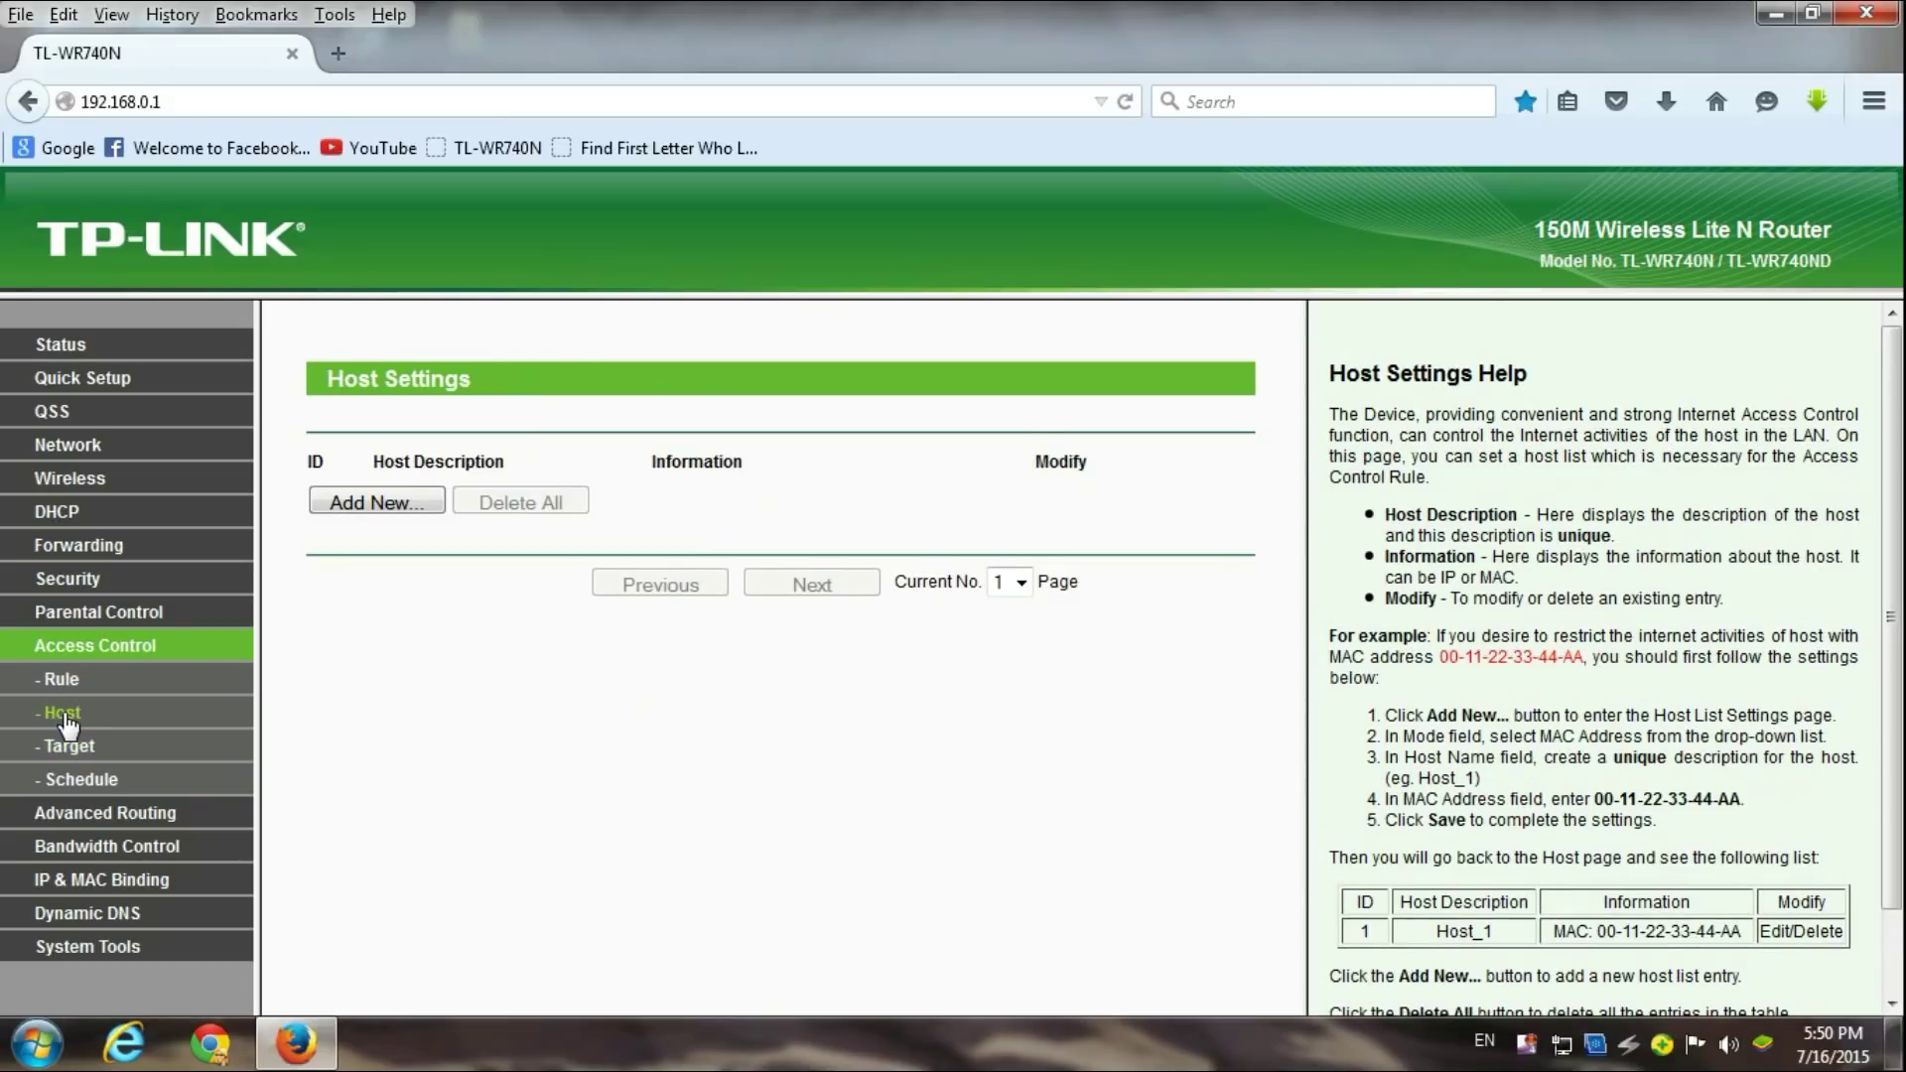
pyautogui.click(415, 506)
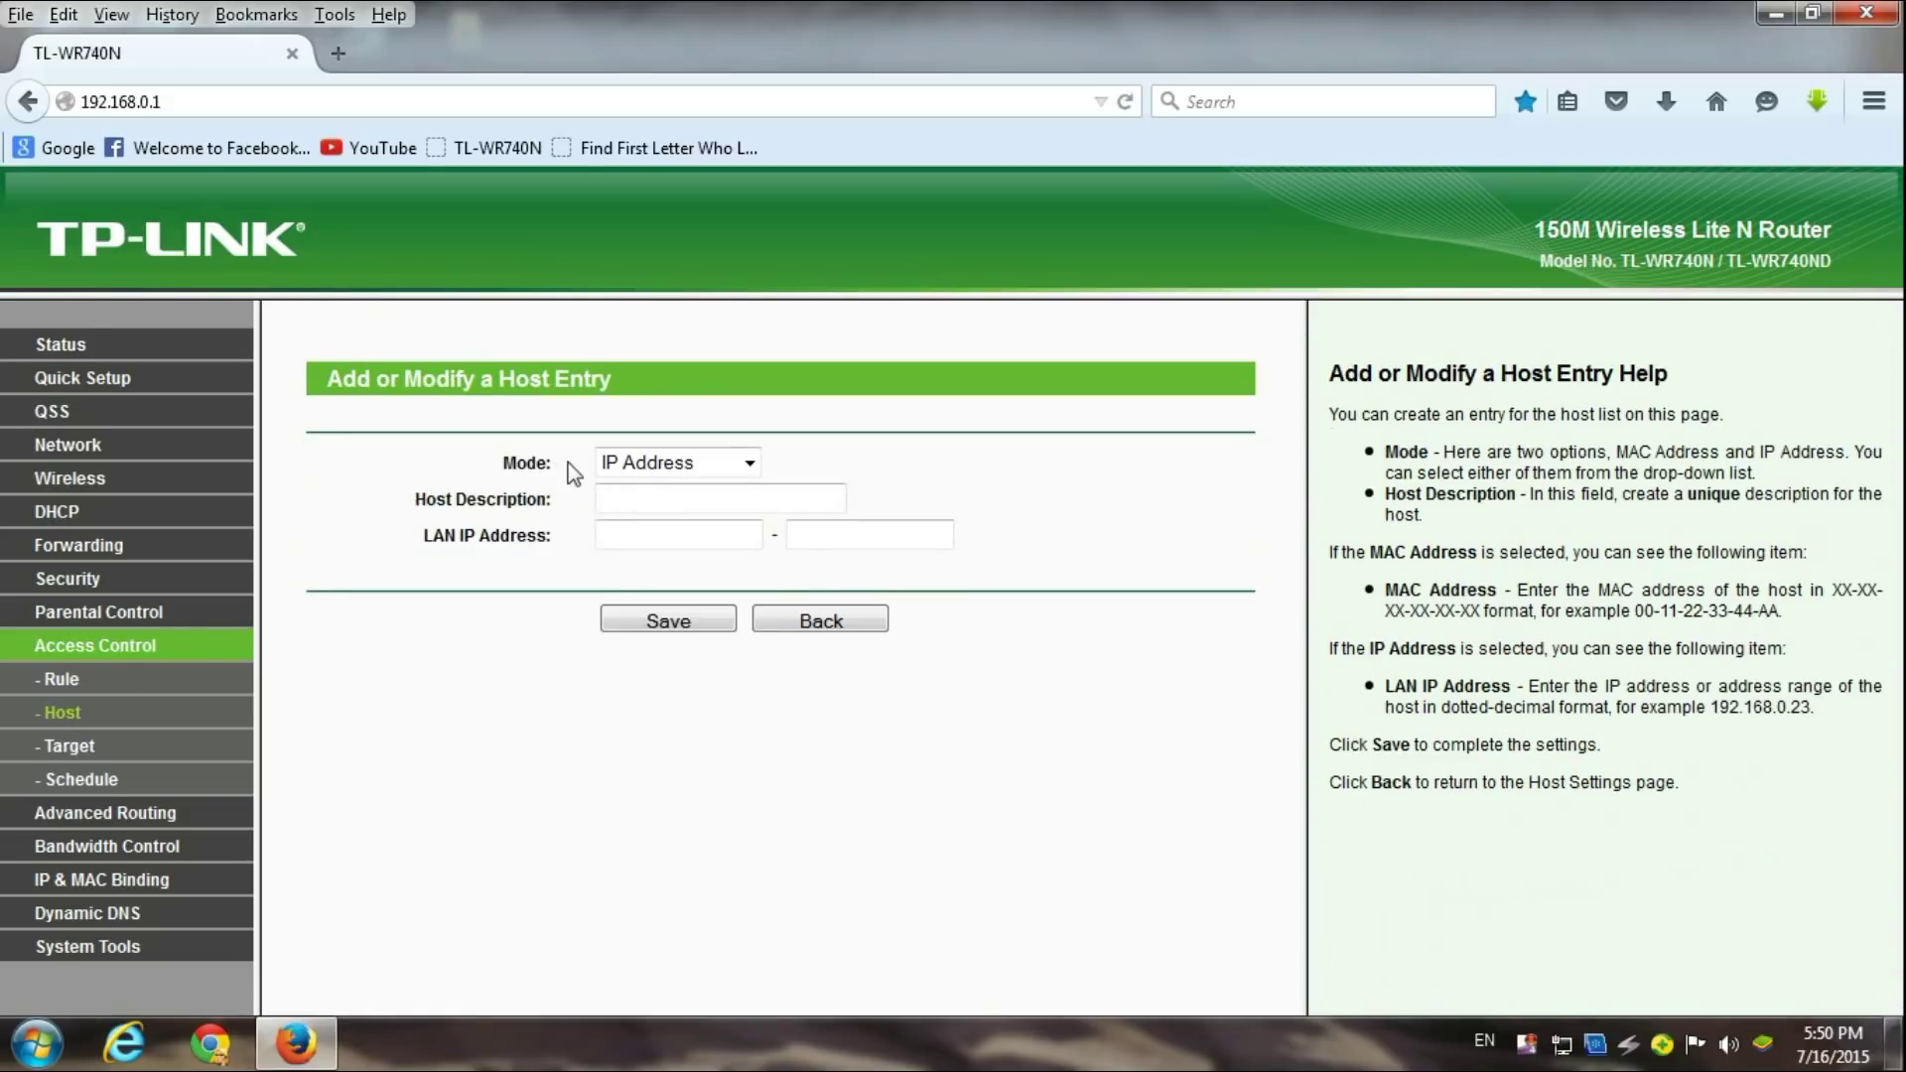
pyautogui.click(625, 464)
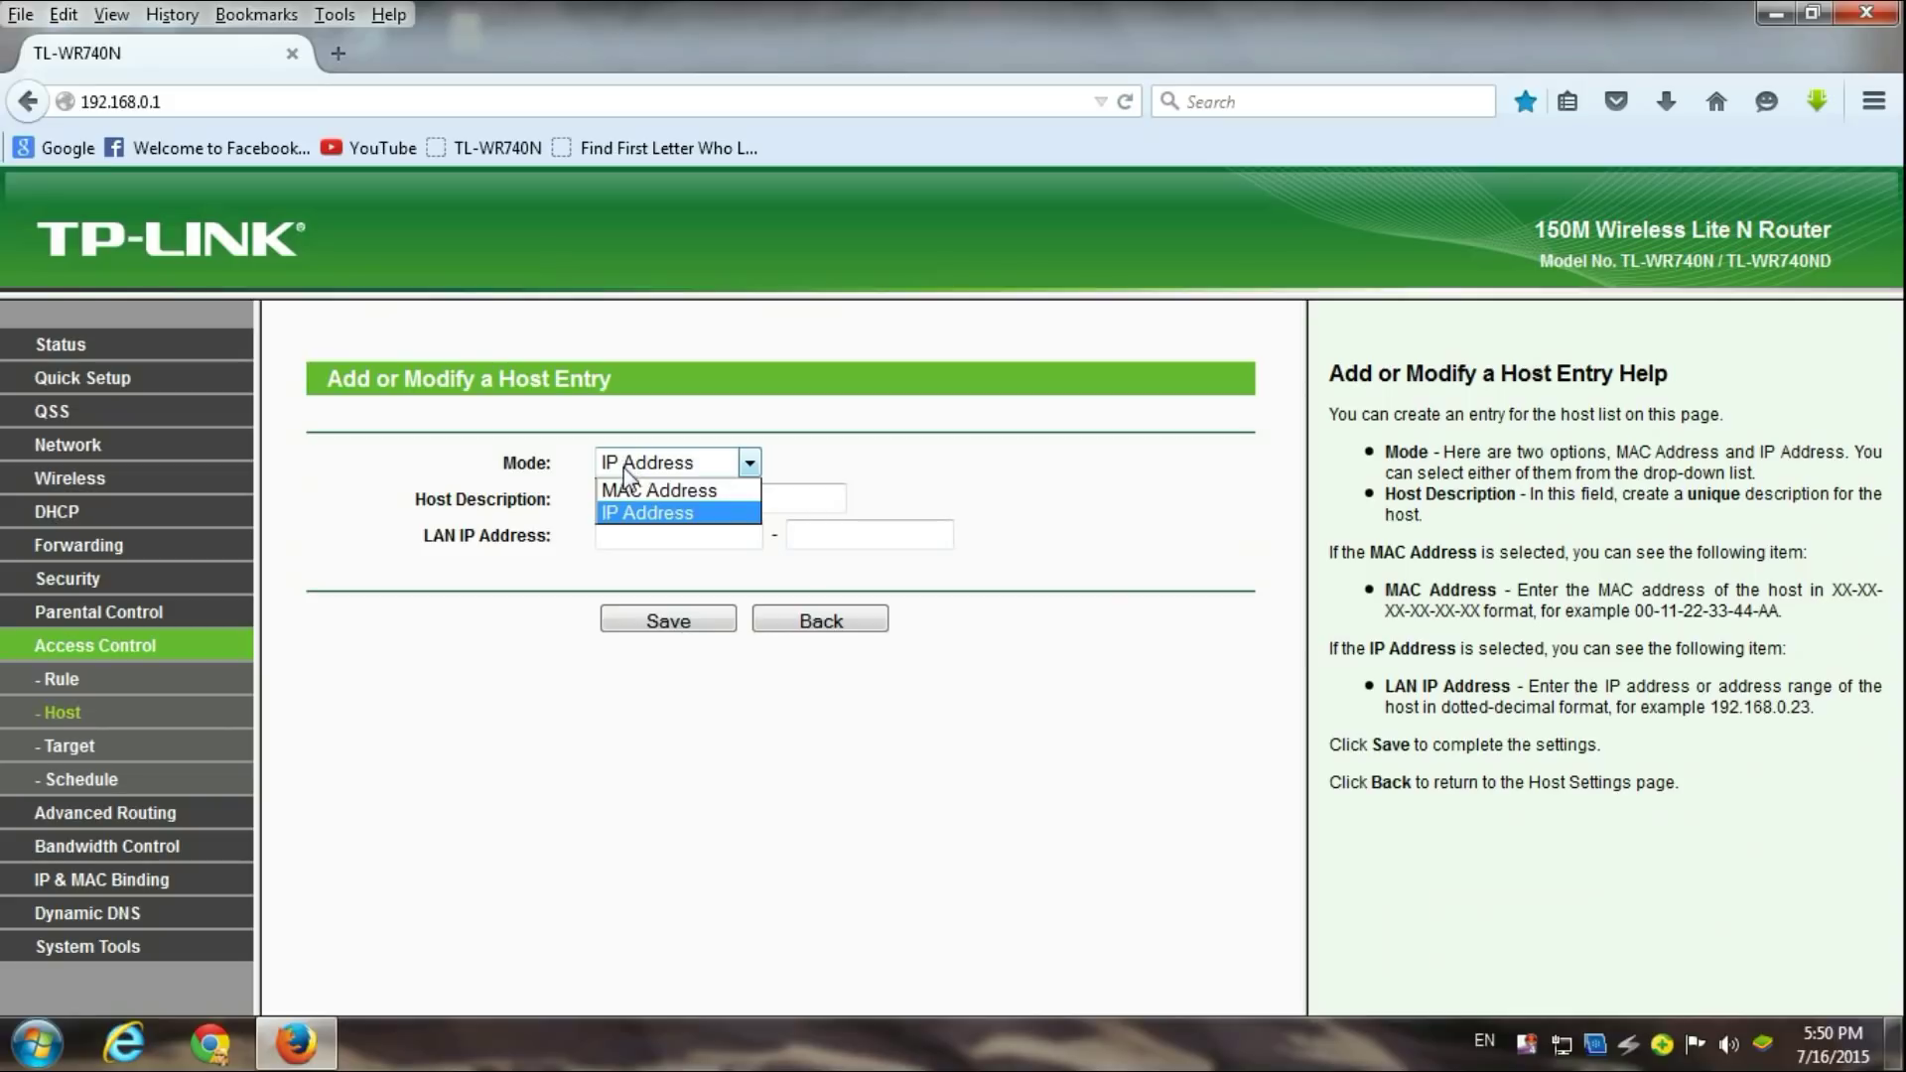
pyautogui.click(631, 489)
pyautogui.click(695, 486)
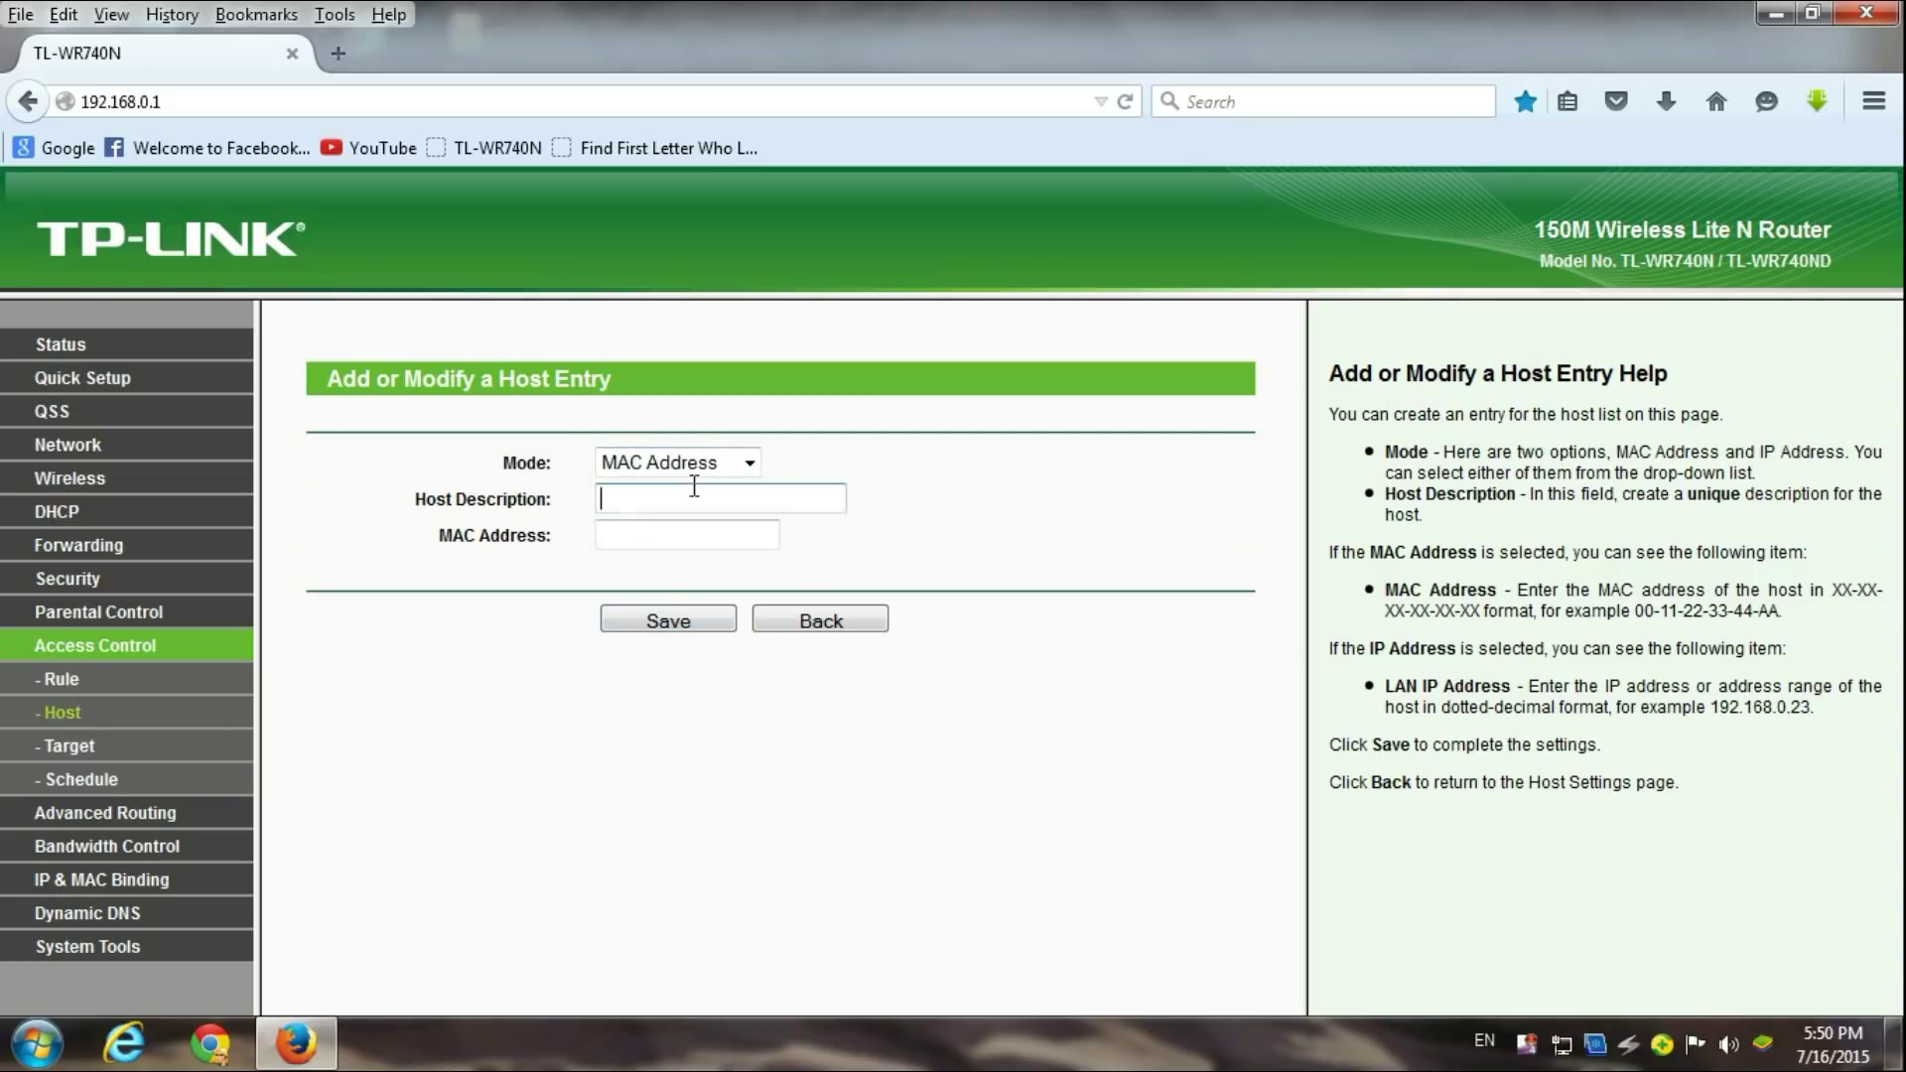
pyautogui.write('34-AA-8B-E4-51-04')
pyautogui.moveTo(772, 499); pyautogui.dragTo(432, 509)
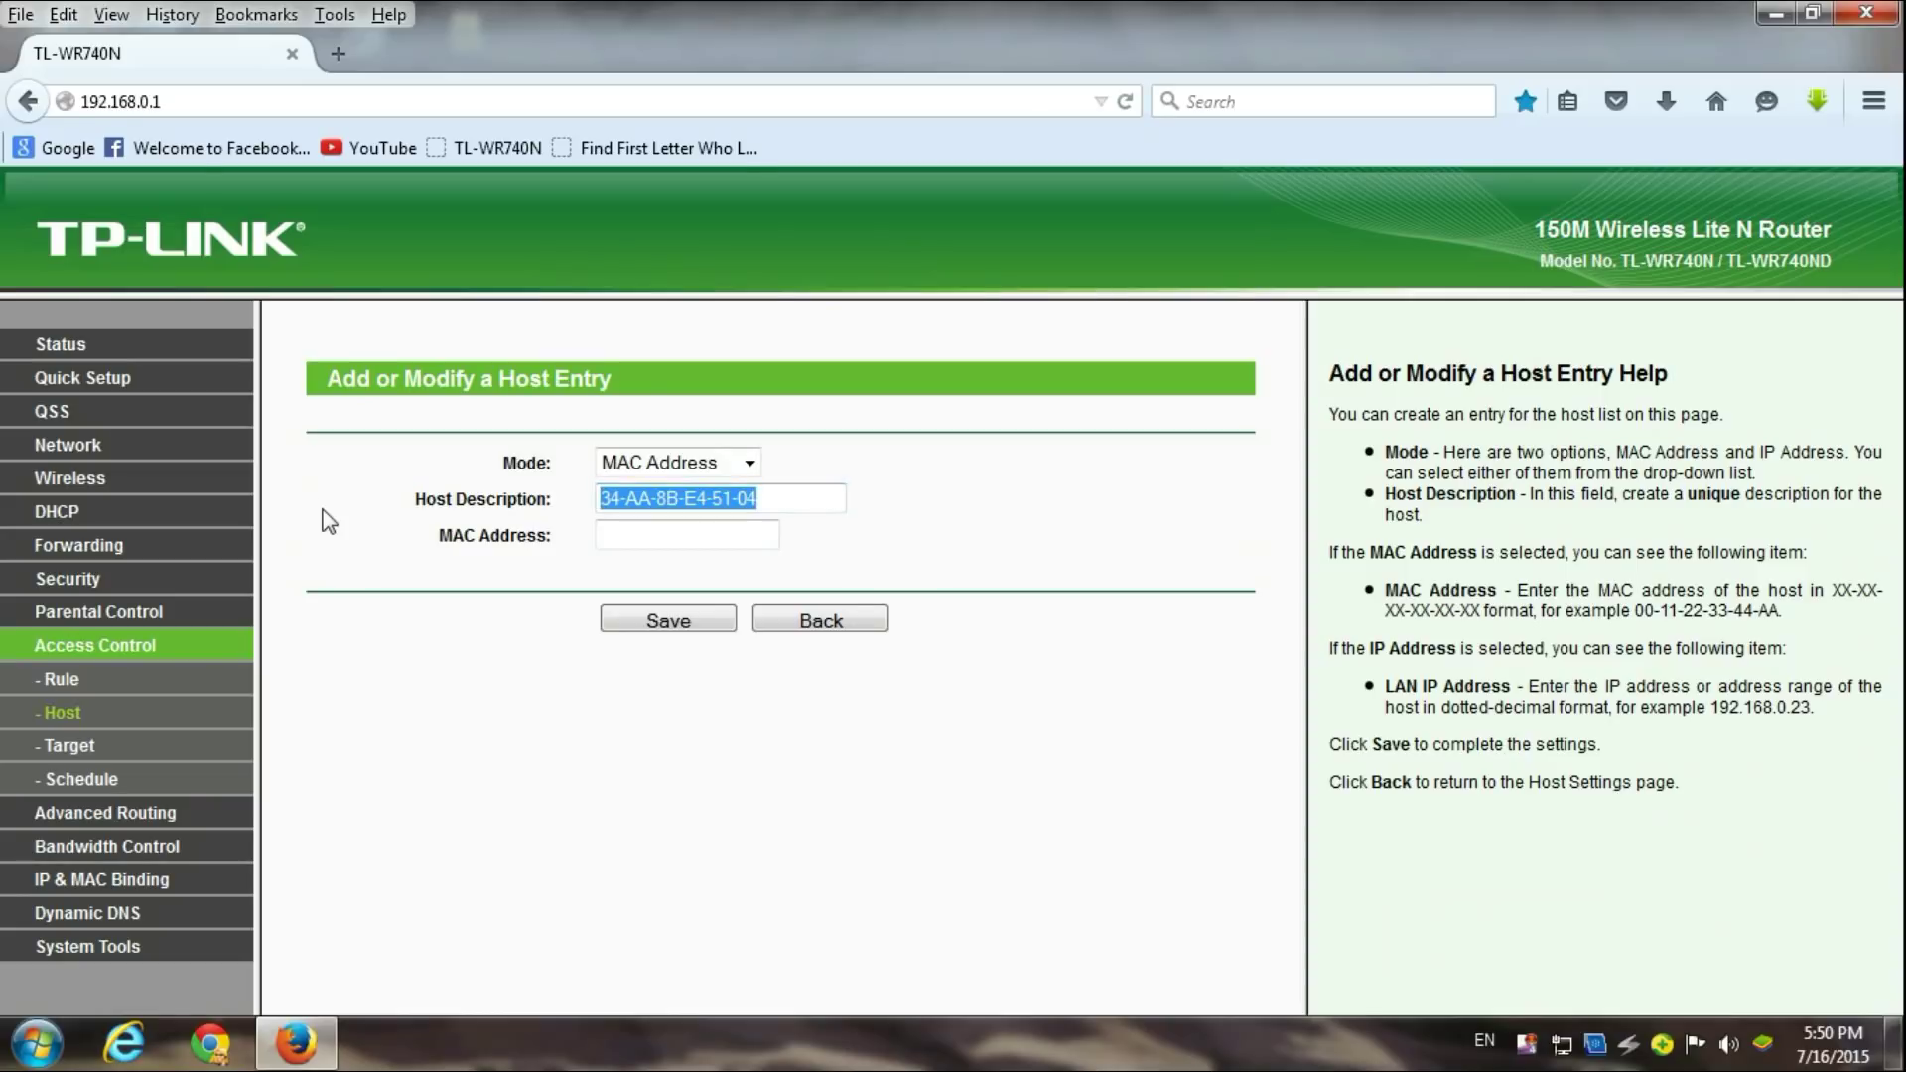
pyautogui.hotkey('ctrl', 'x')
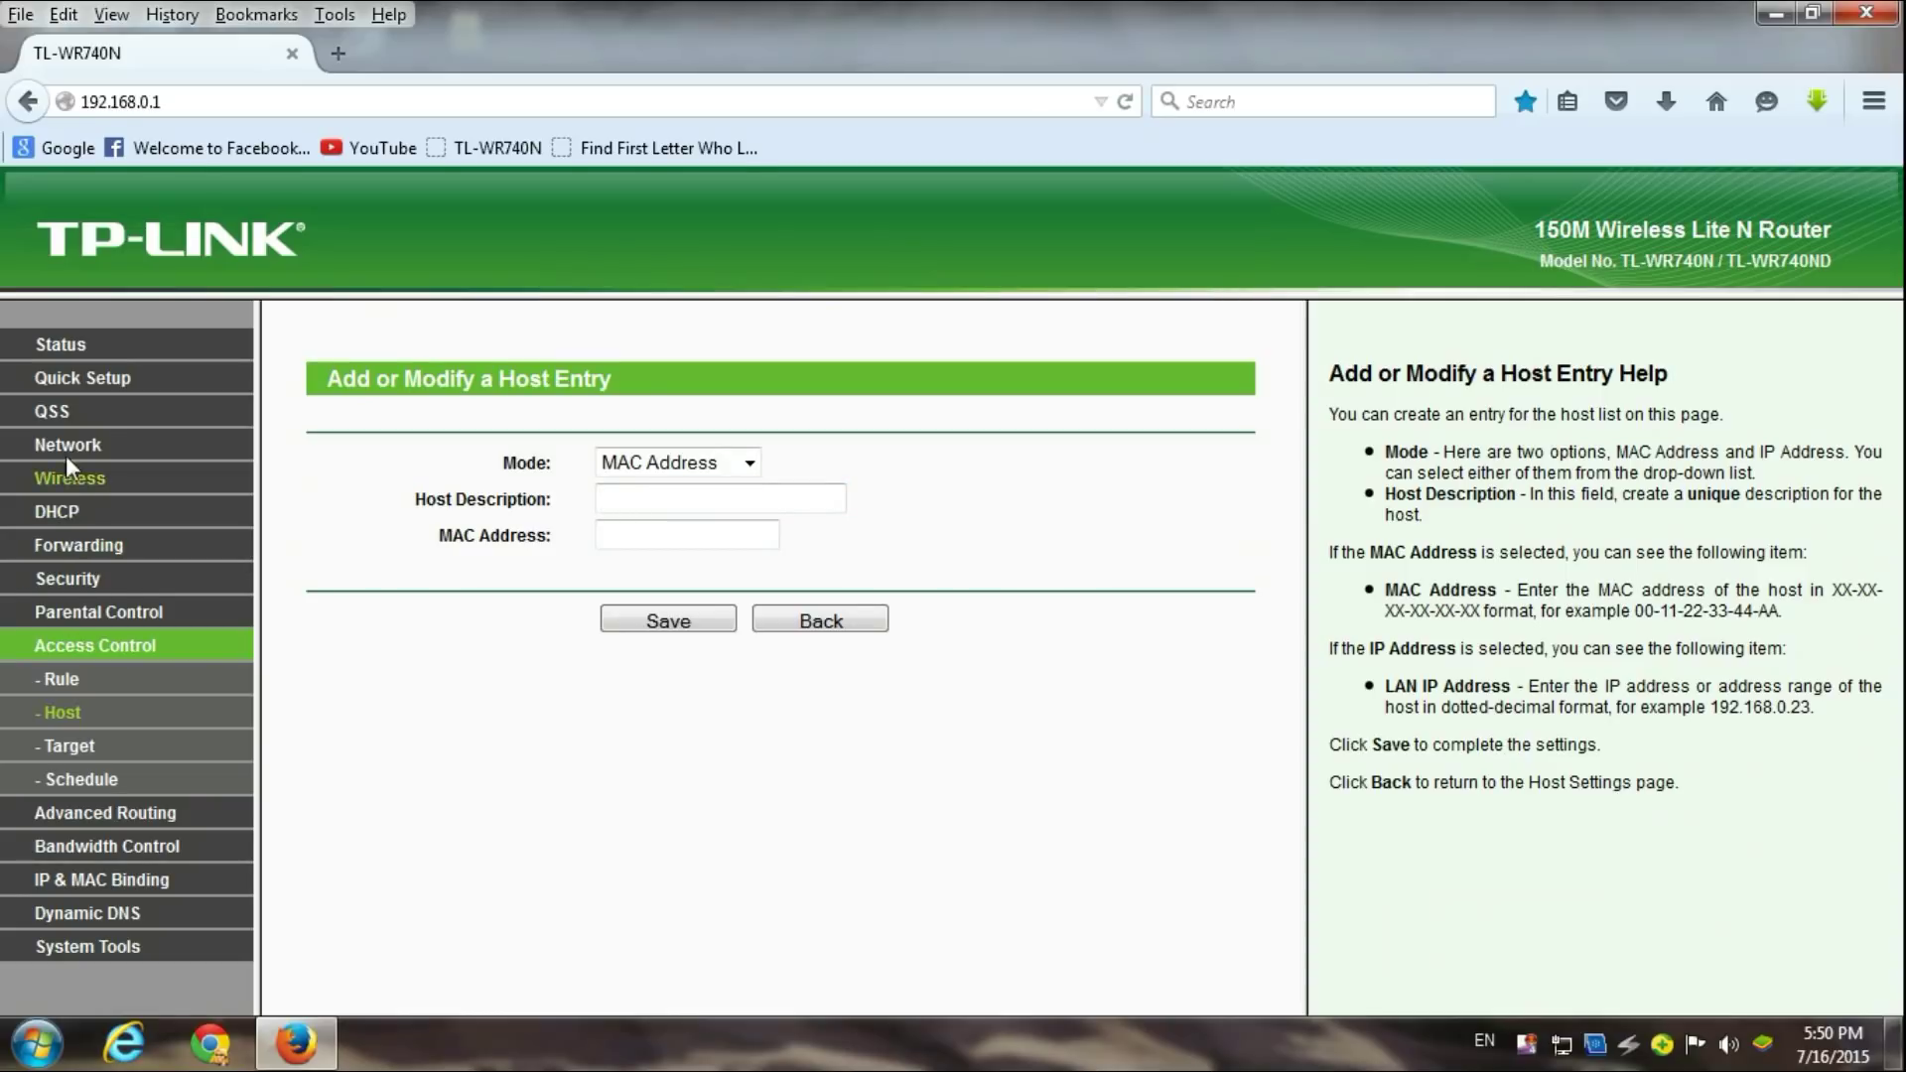
# Copy the MAC address 34-AA-8B-E4-51-04 of the third client in the DHCP clients list
pyautogui.click(61, 510)
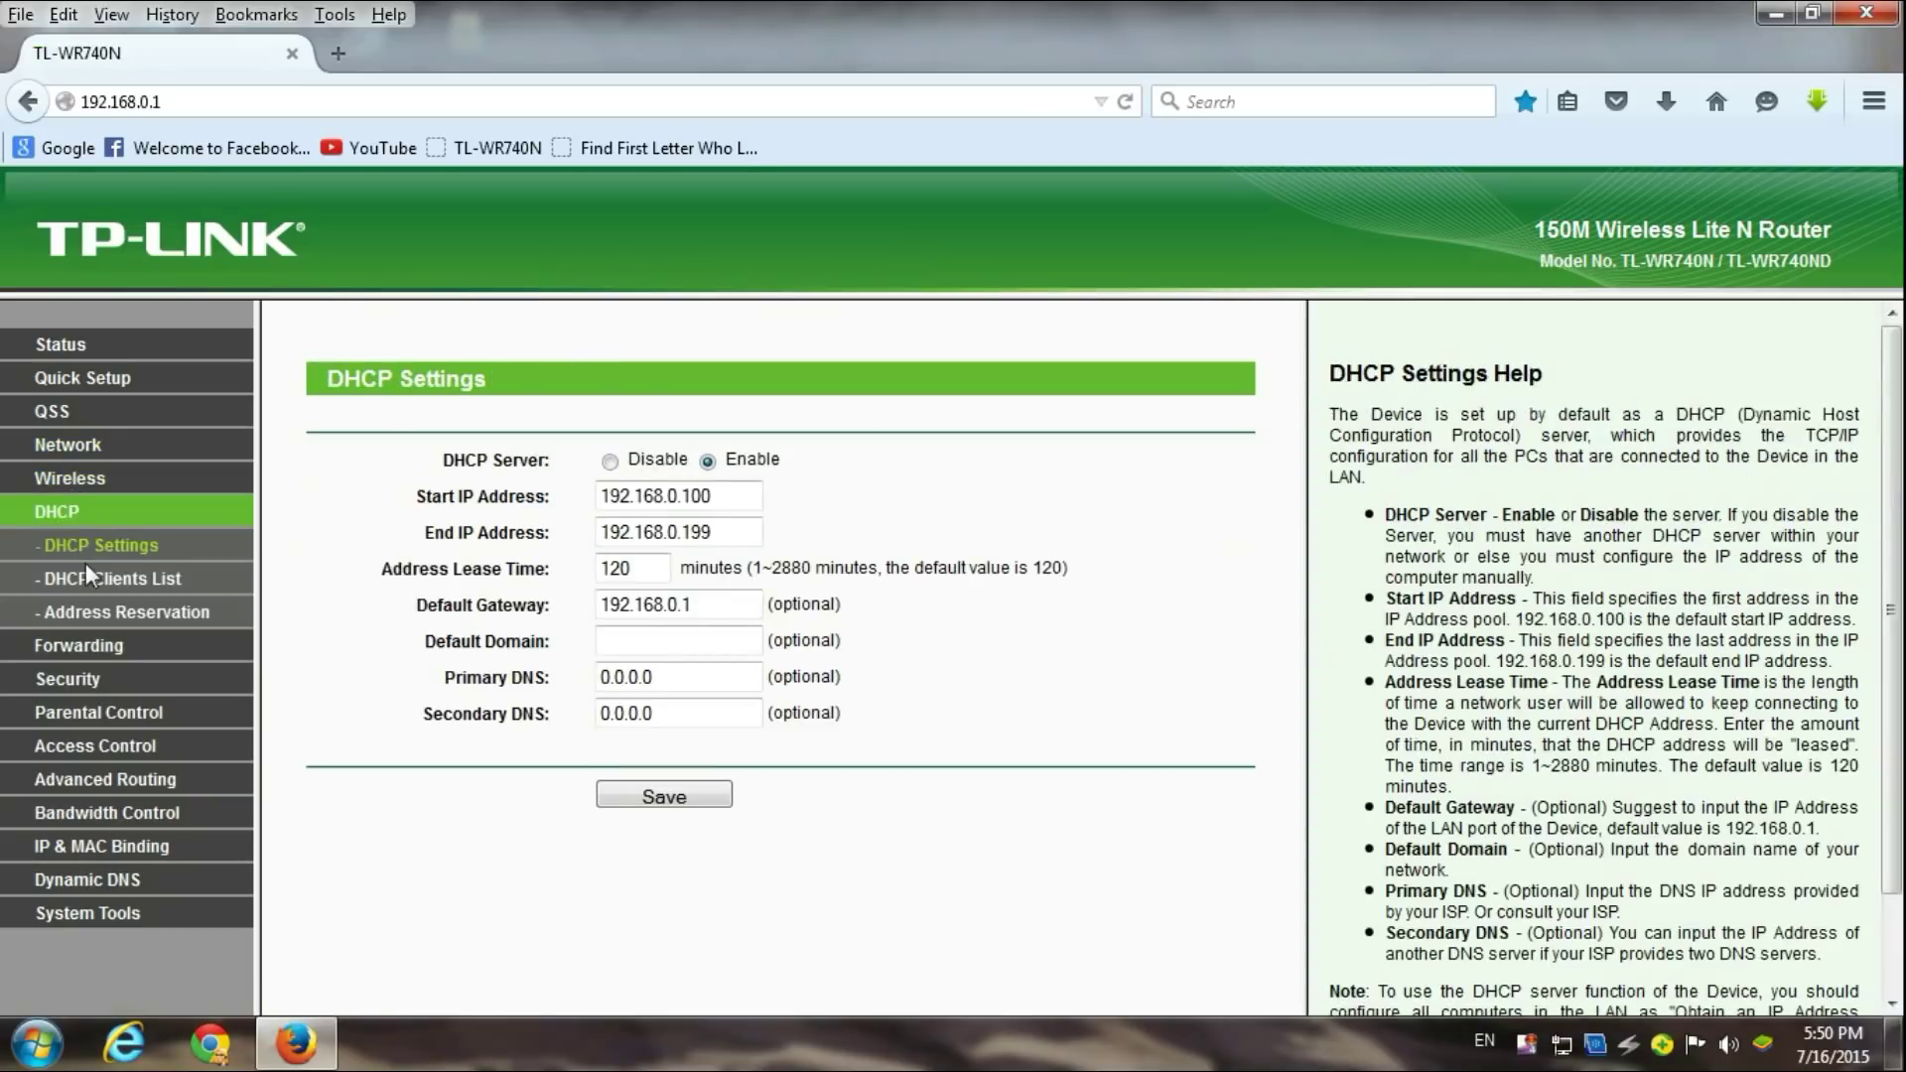
pyautogui.click(99, 579)
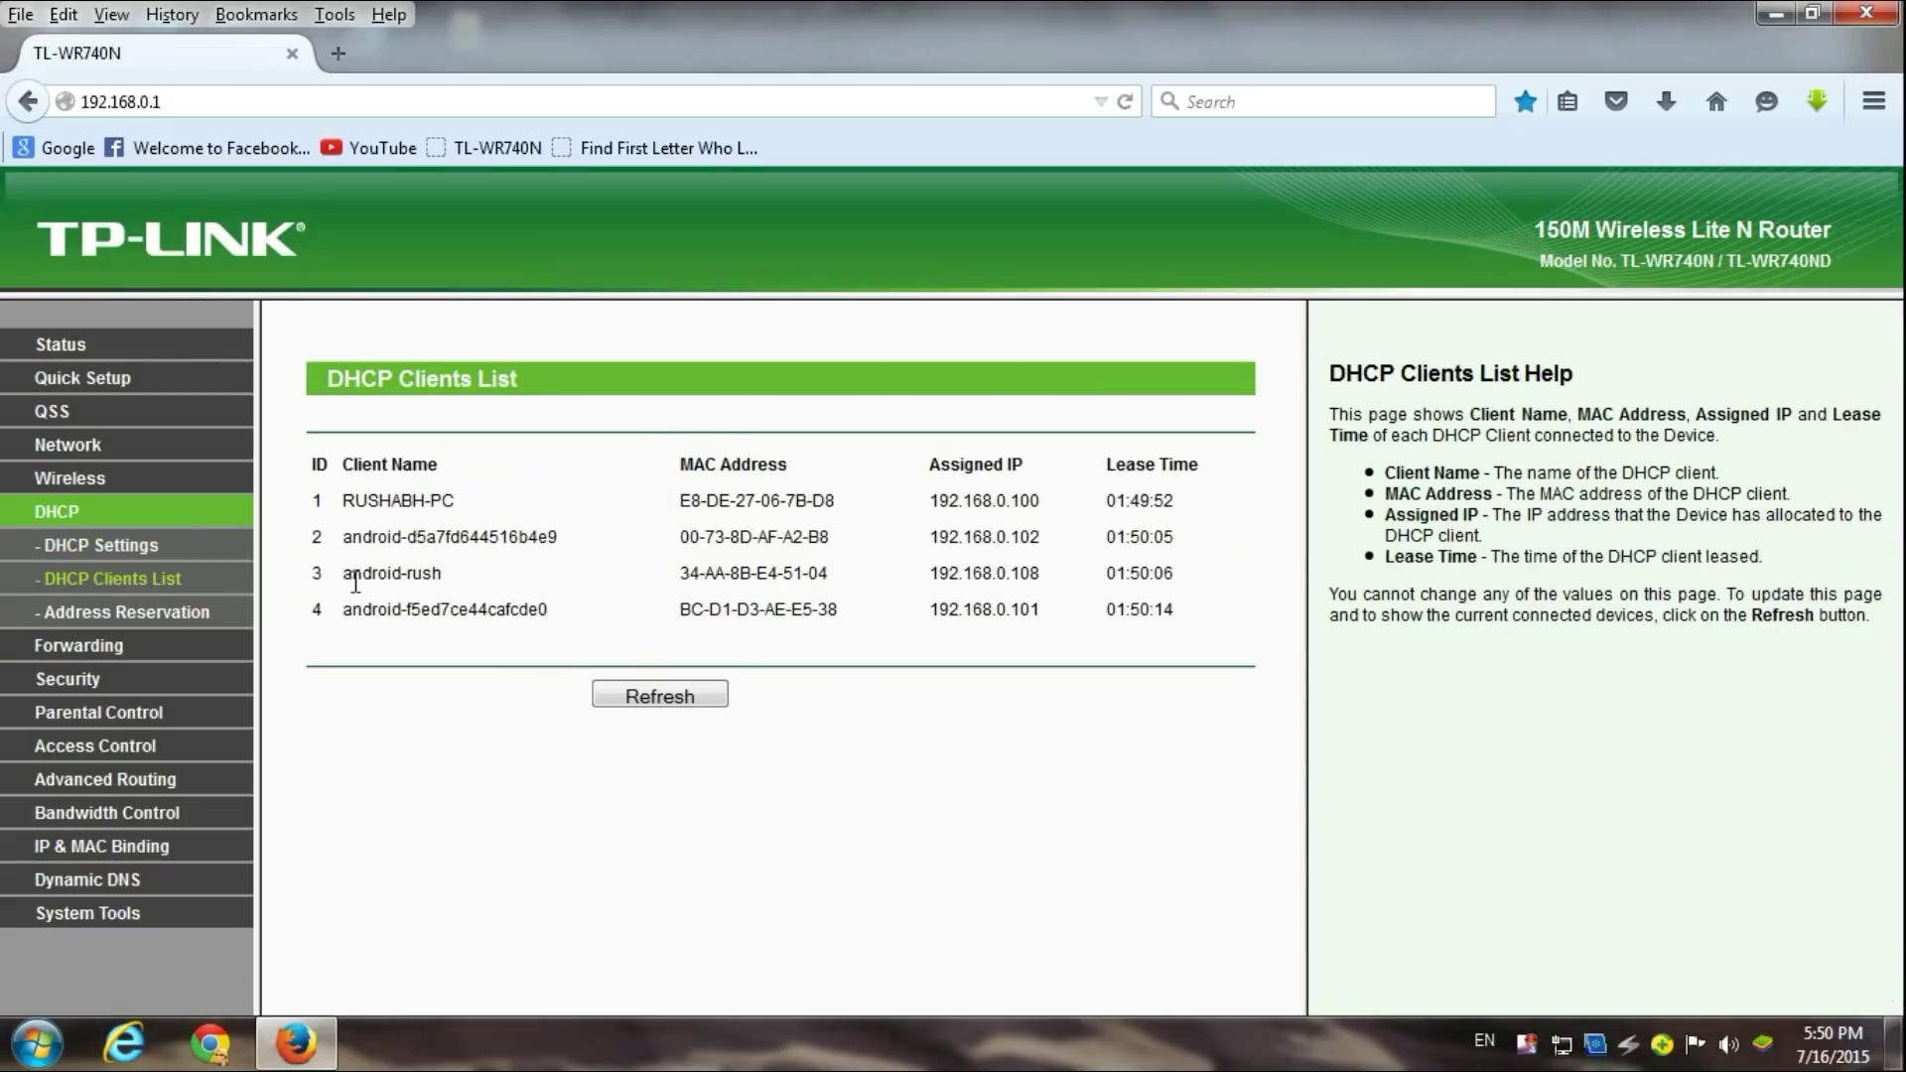
pyautogui.moveTo(680, 575); pyautogui.dragTo(838, 572)
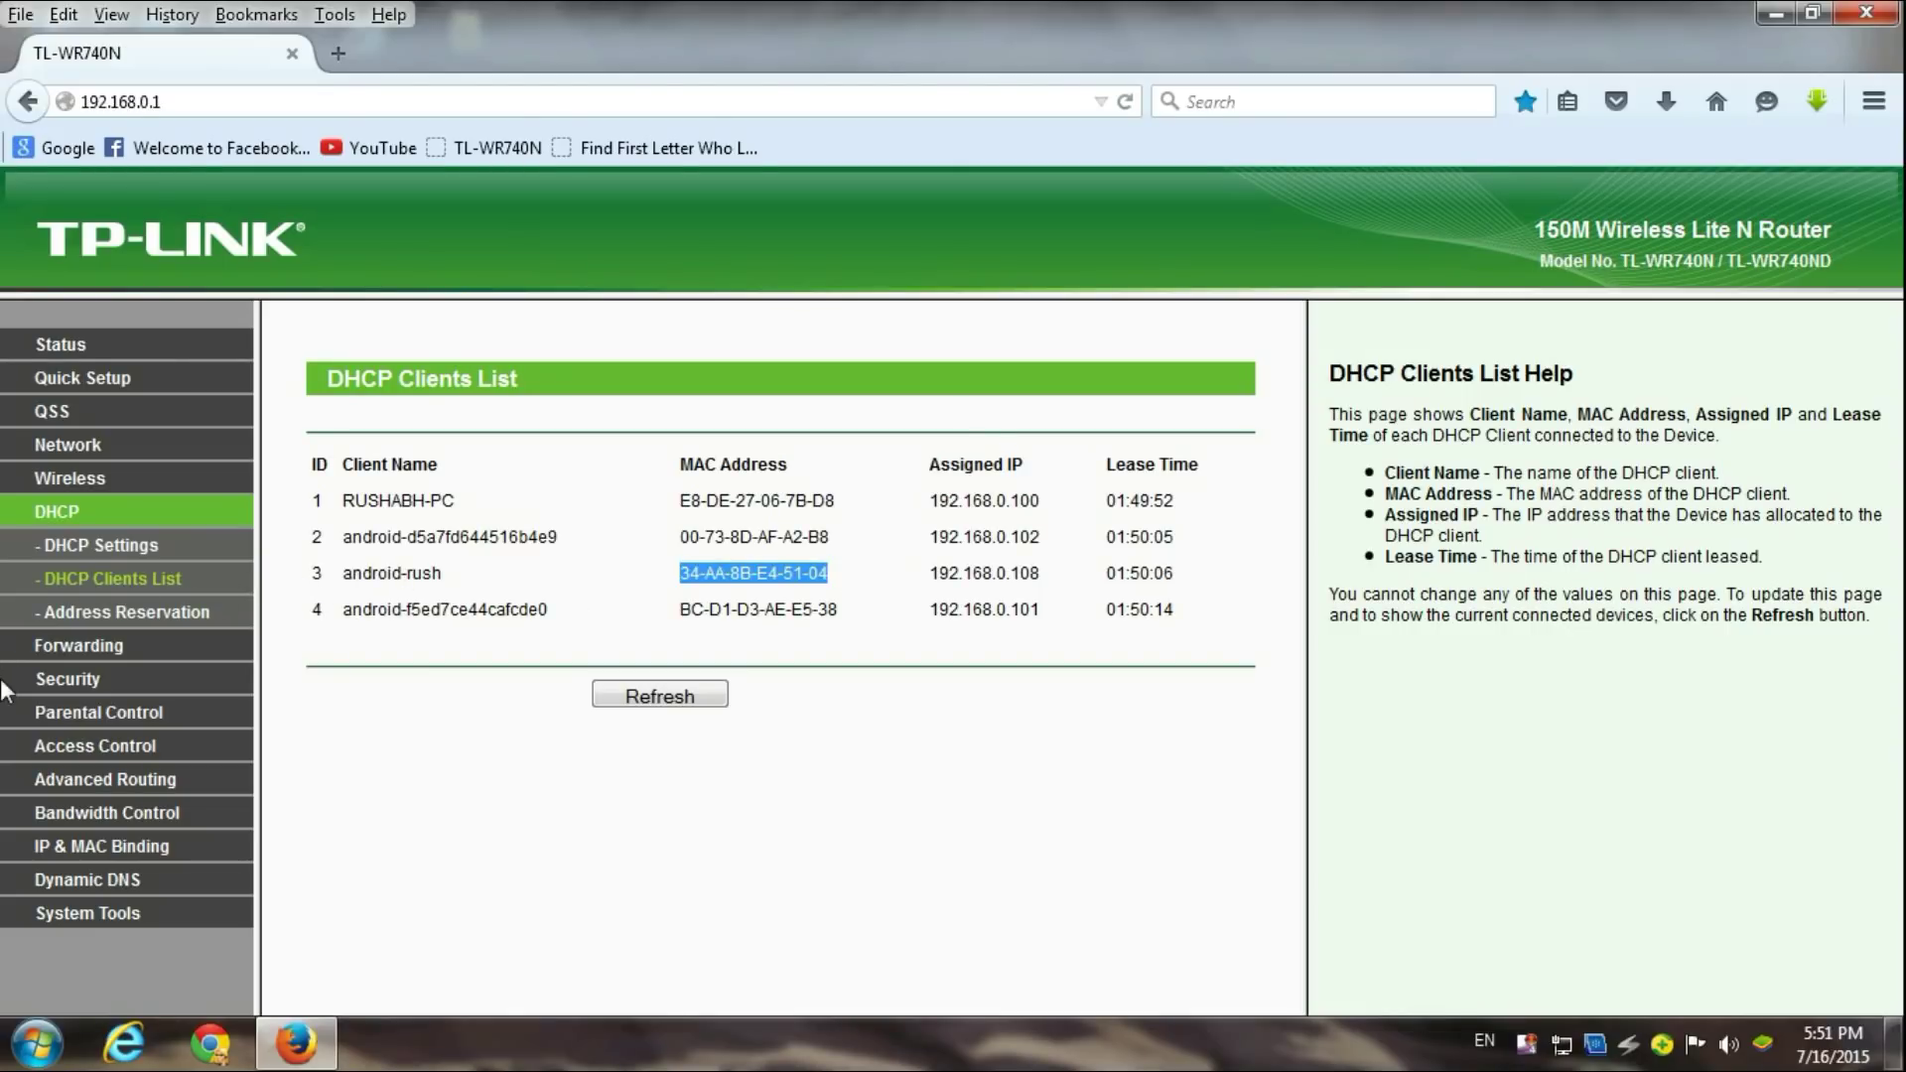
# Start a new access control host entry and set its mode to MAC Address
pyautogui.click(66, 788)
pyautogui.click(84, 648)
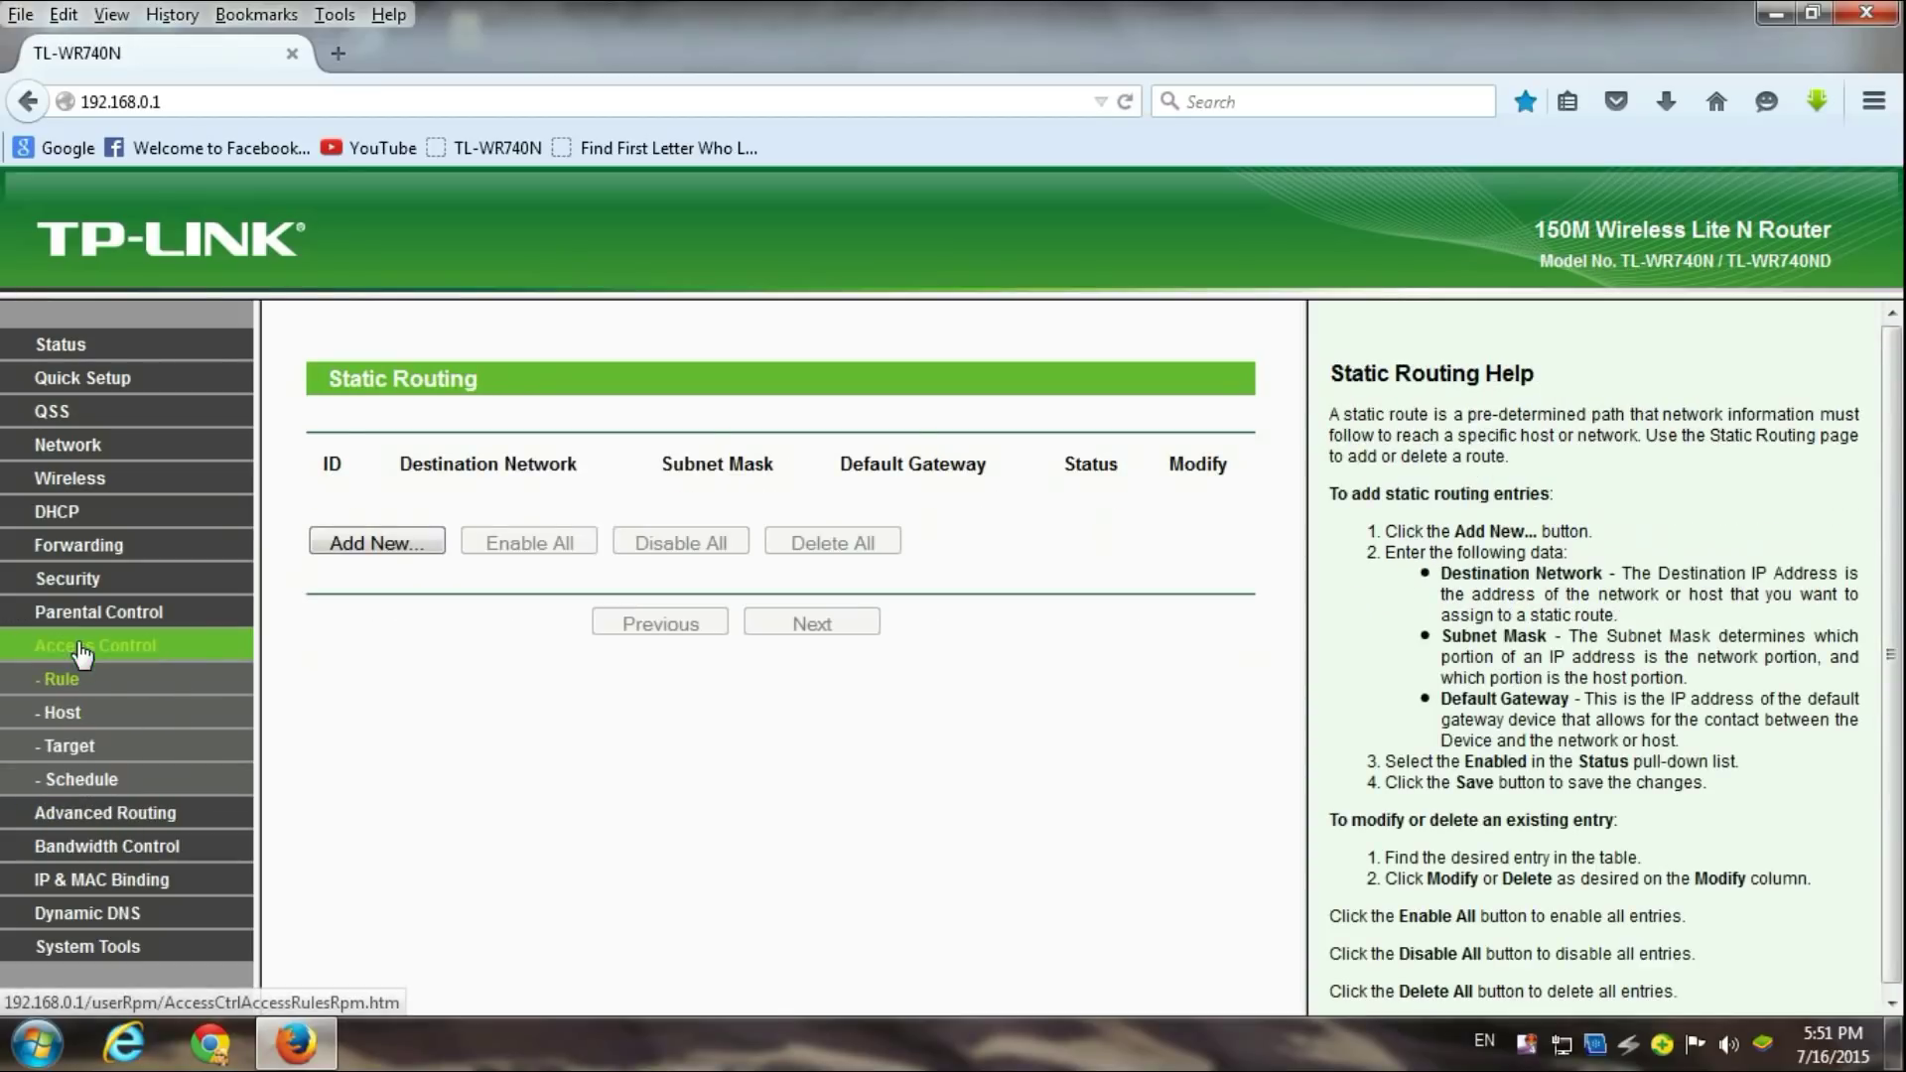
pyautogui.click(66, 715)
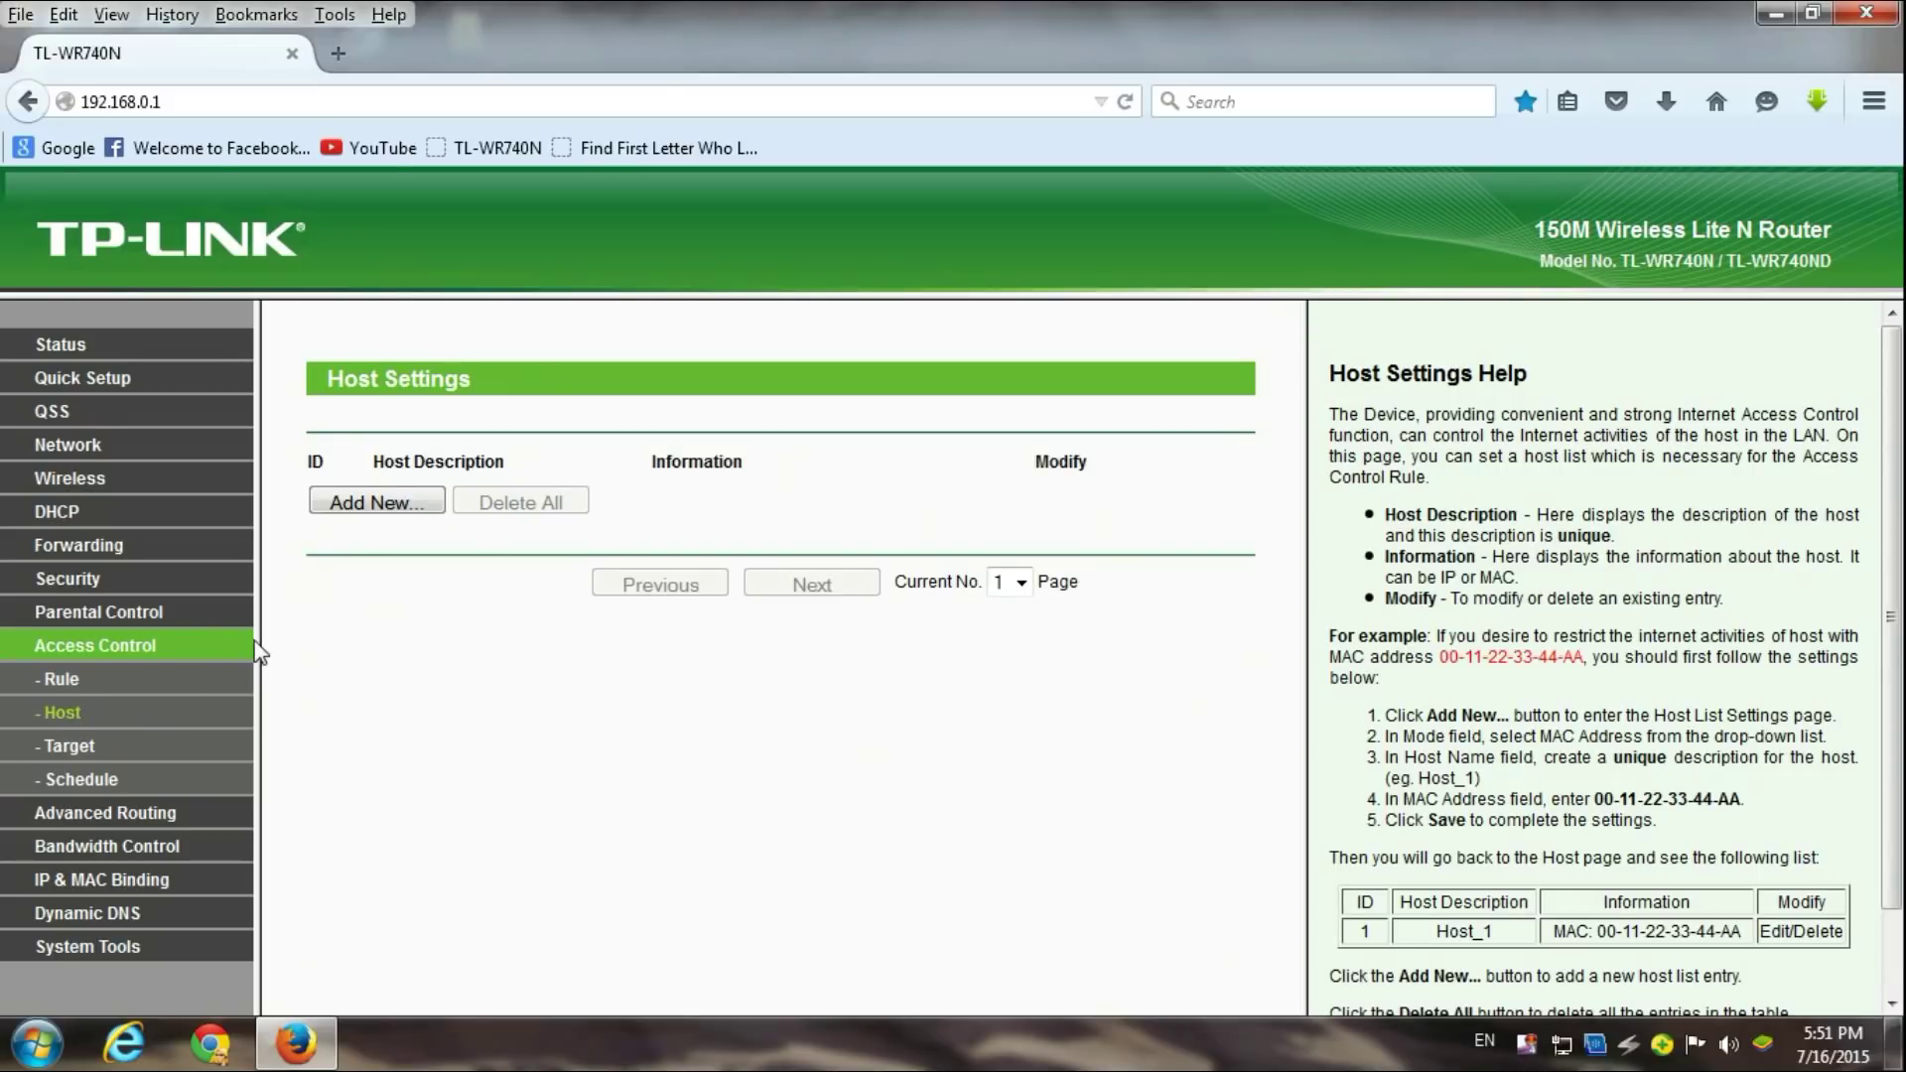
pyautogui.click(369, 503)
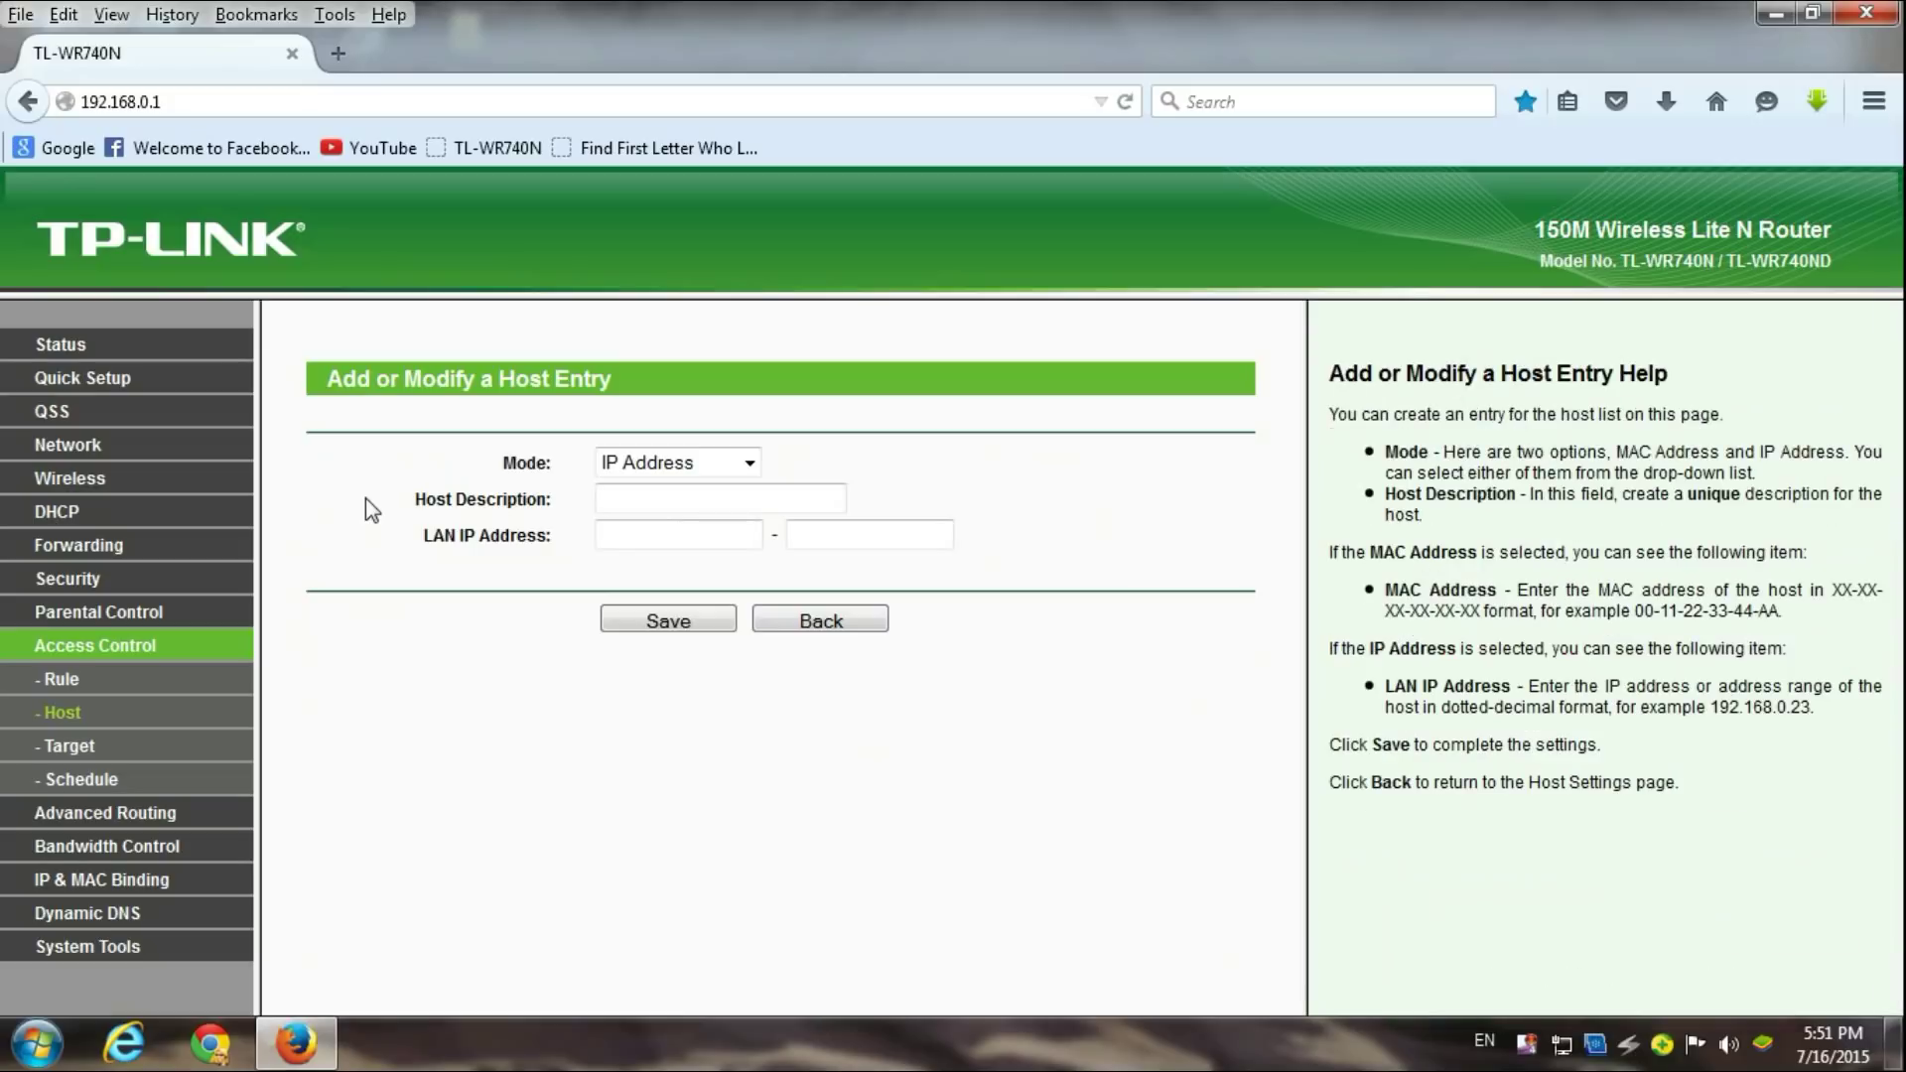
pyautogui.click(620, 464)
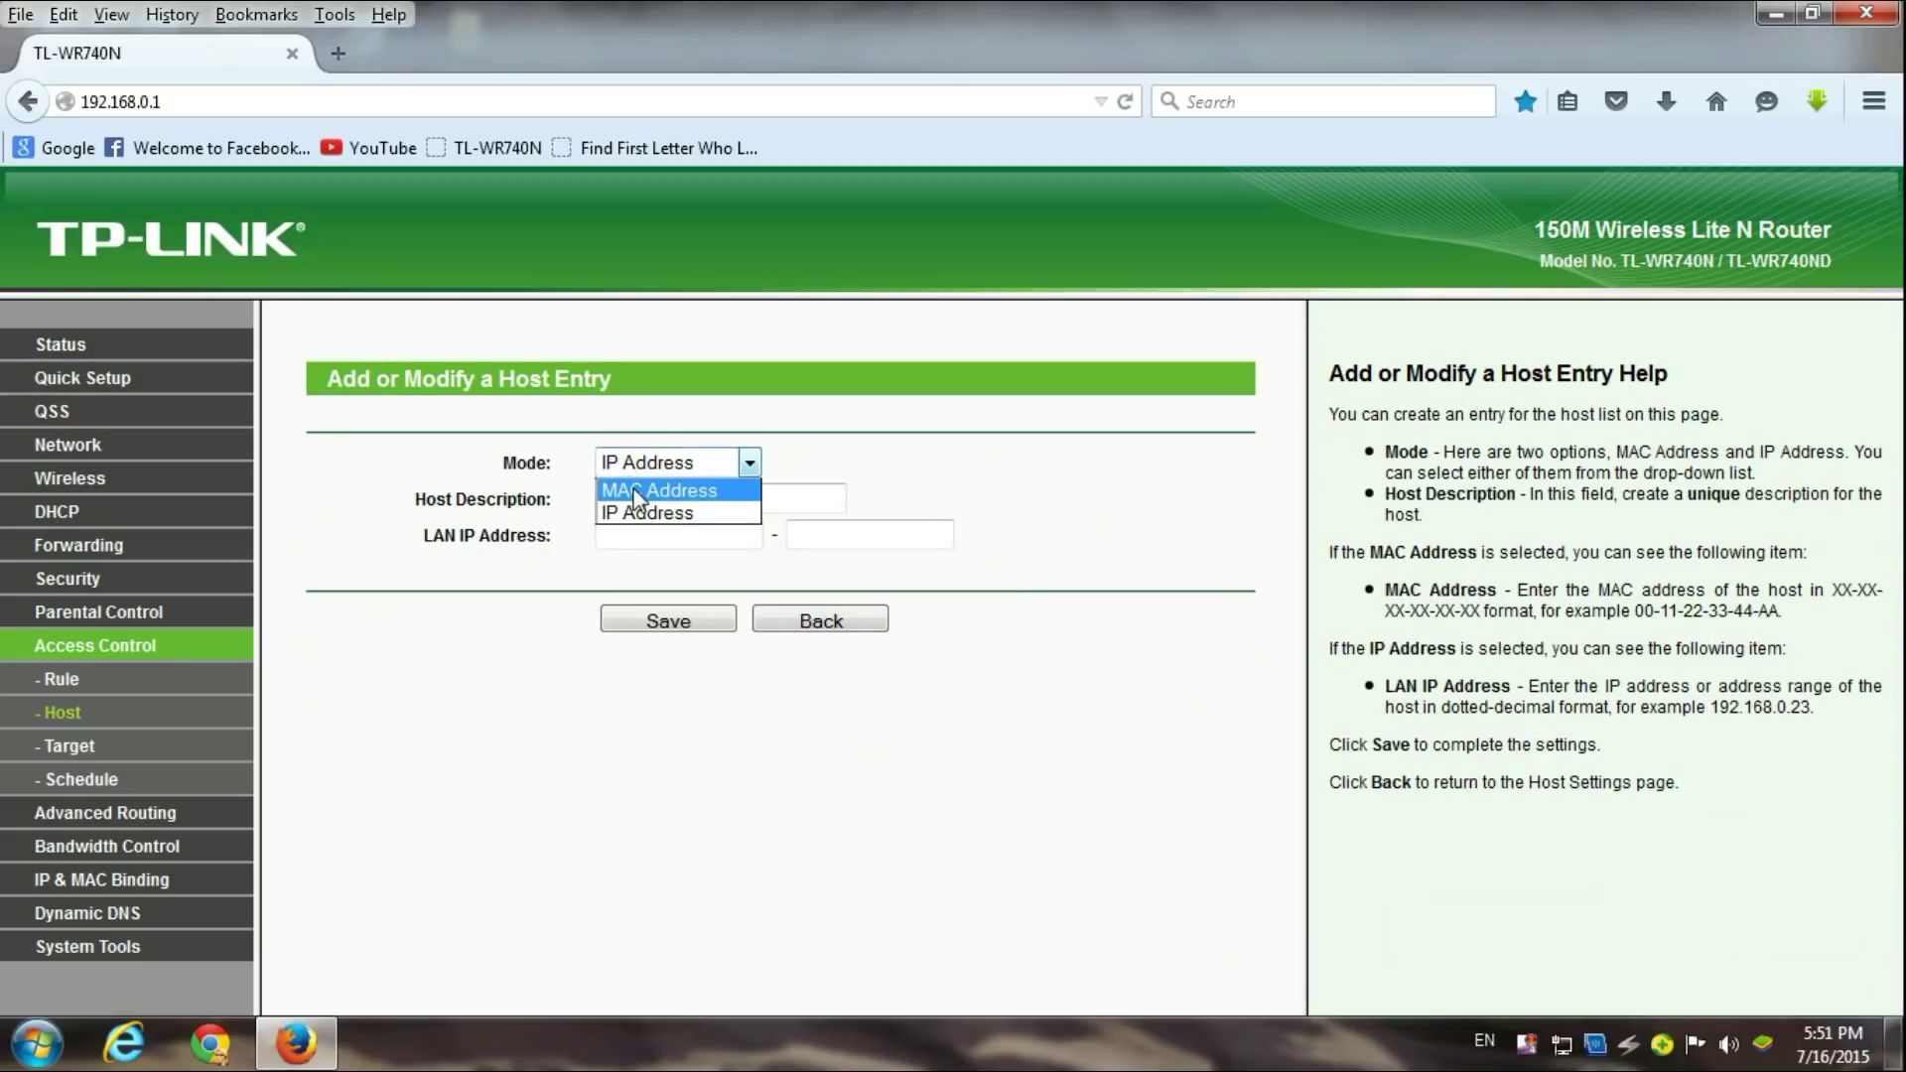
pyautogui.click(637, 490)
# Describe the host as "googleblock", enter the copied MAC address 34-AA-8B-E4-51-04 and save the entry
pyautogui.click(638, 499)
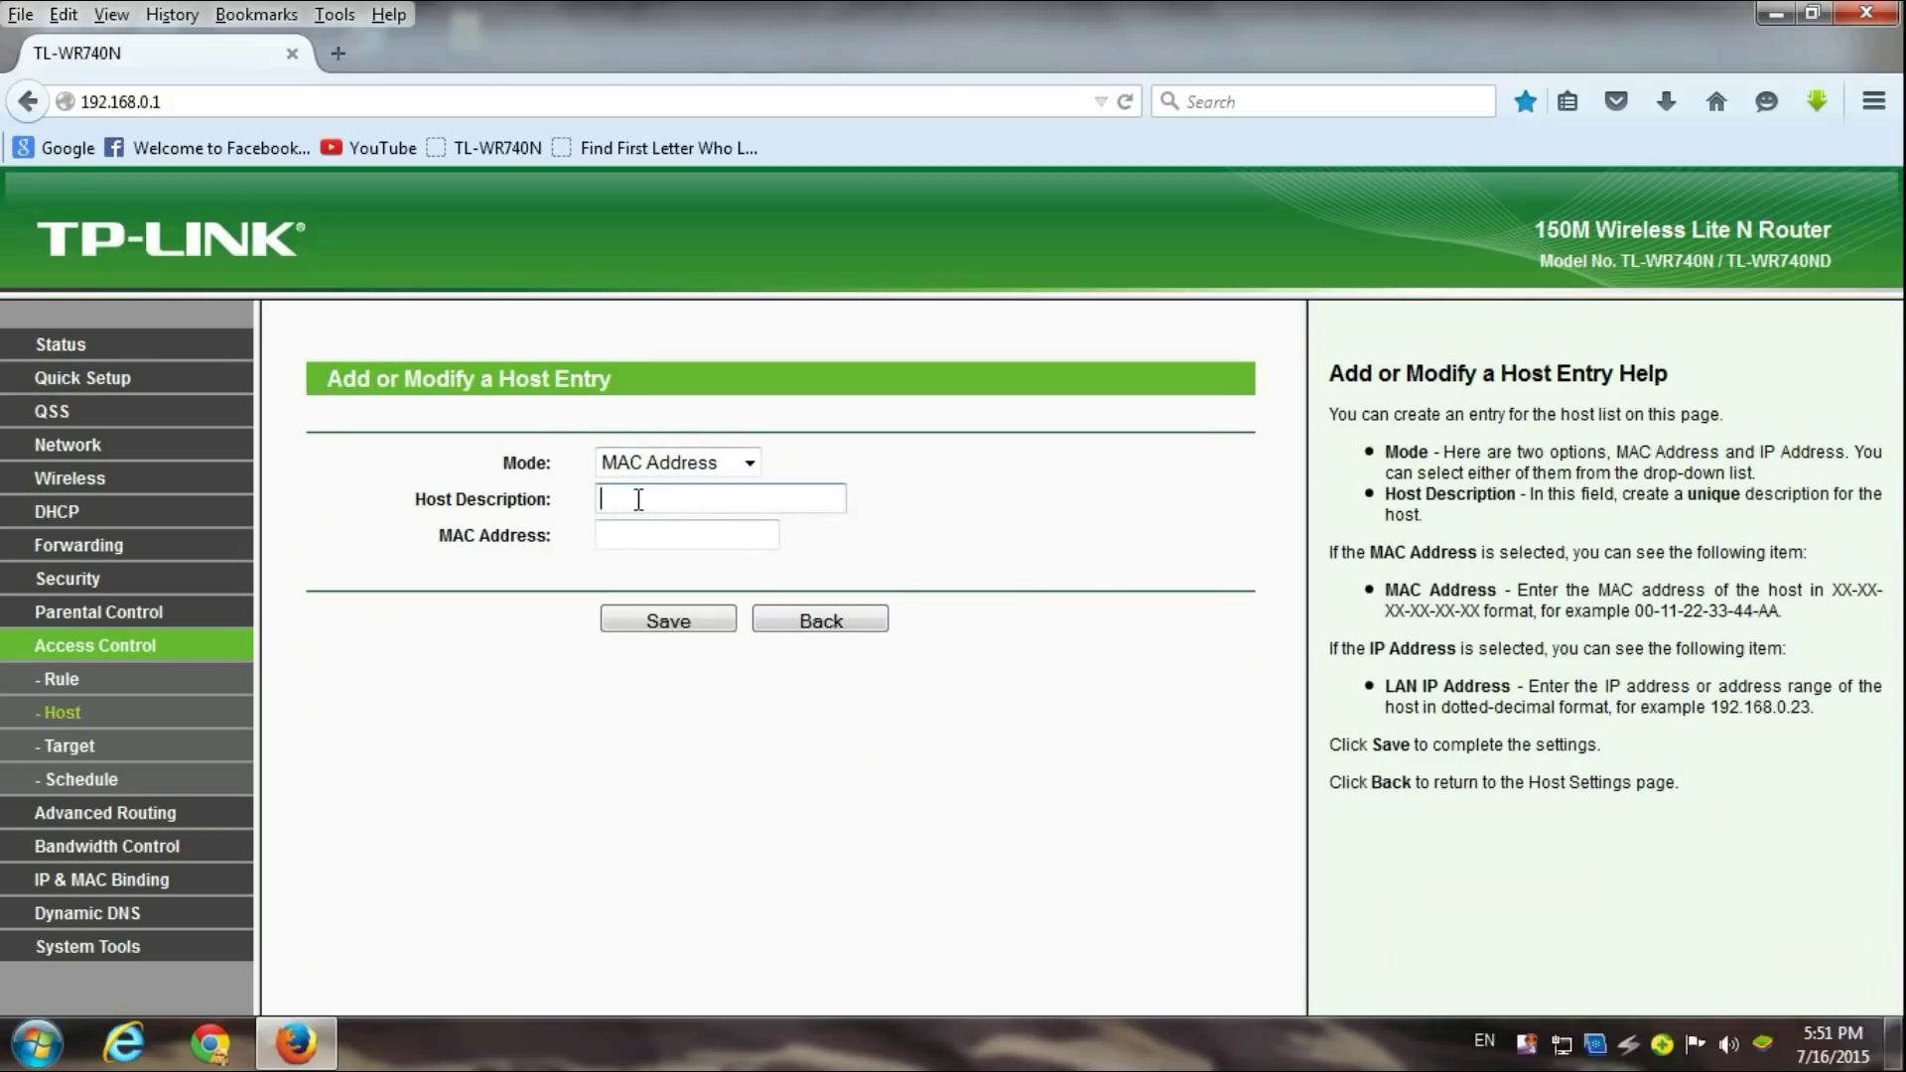
pyautogui.write('googleblock')
pyautogui.click(684, 536)
pyautogui.hotkey('ctrl', 'v')
pyautogui.click(677, 563)
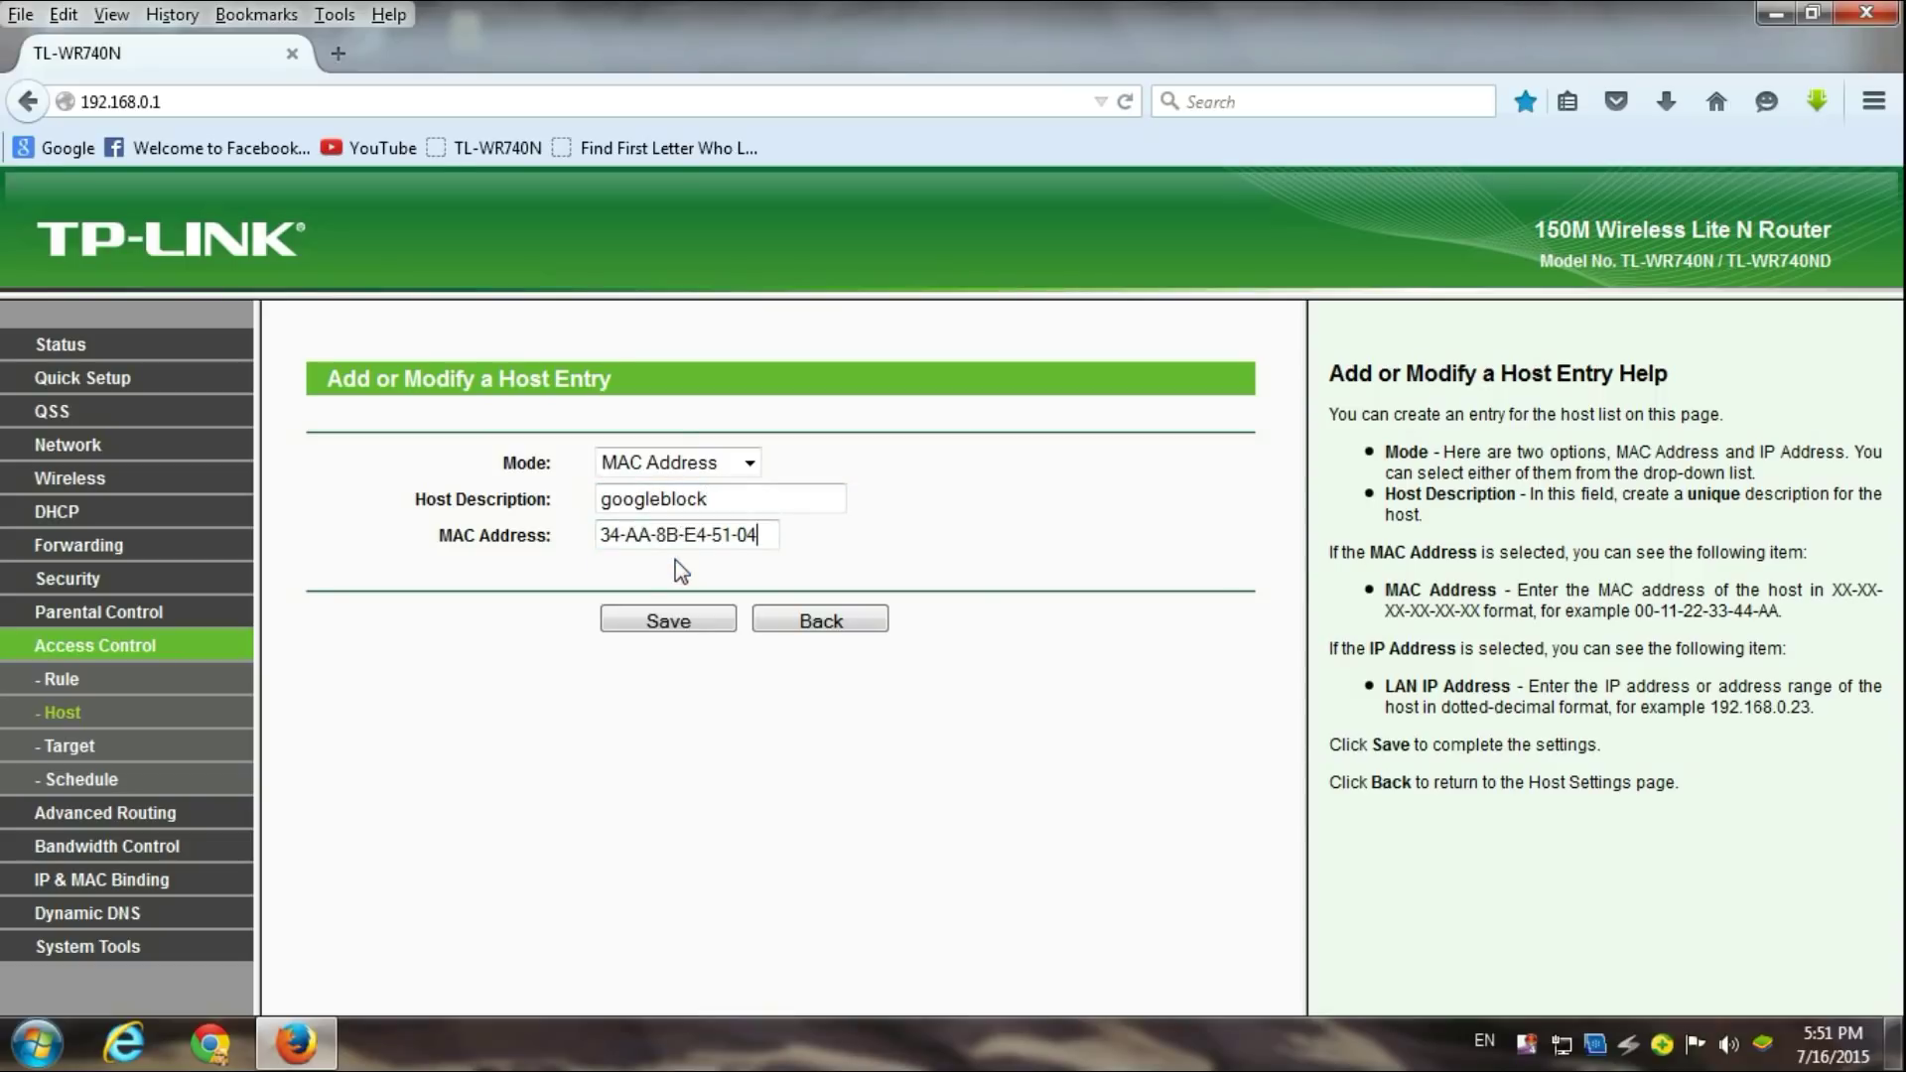
pyautogui.click(676, 617)
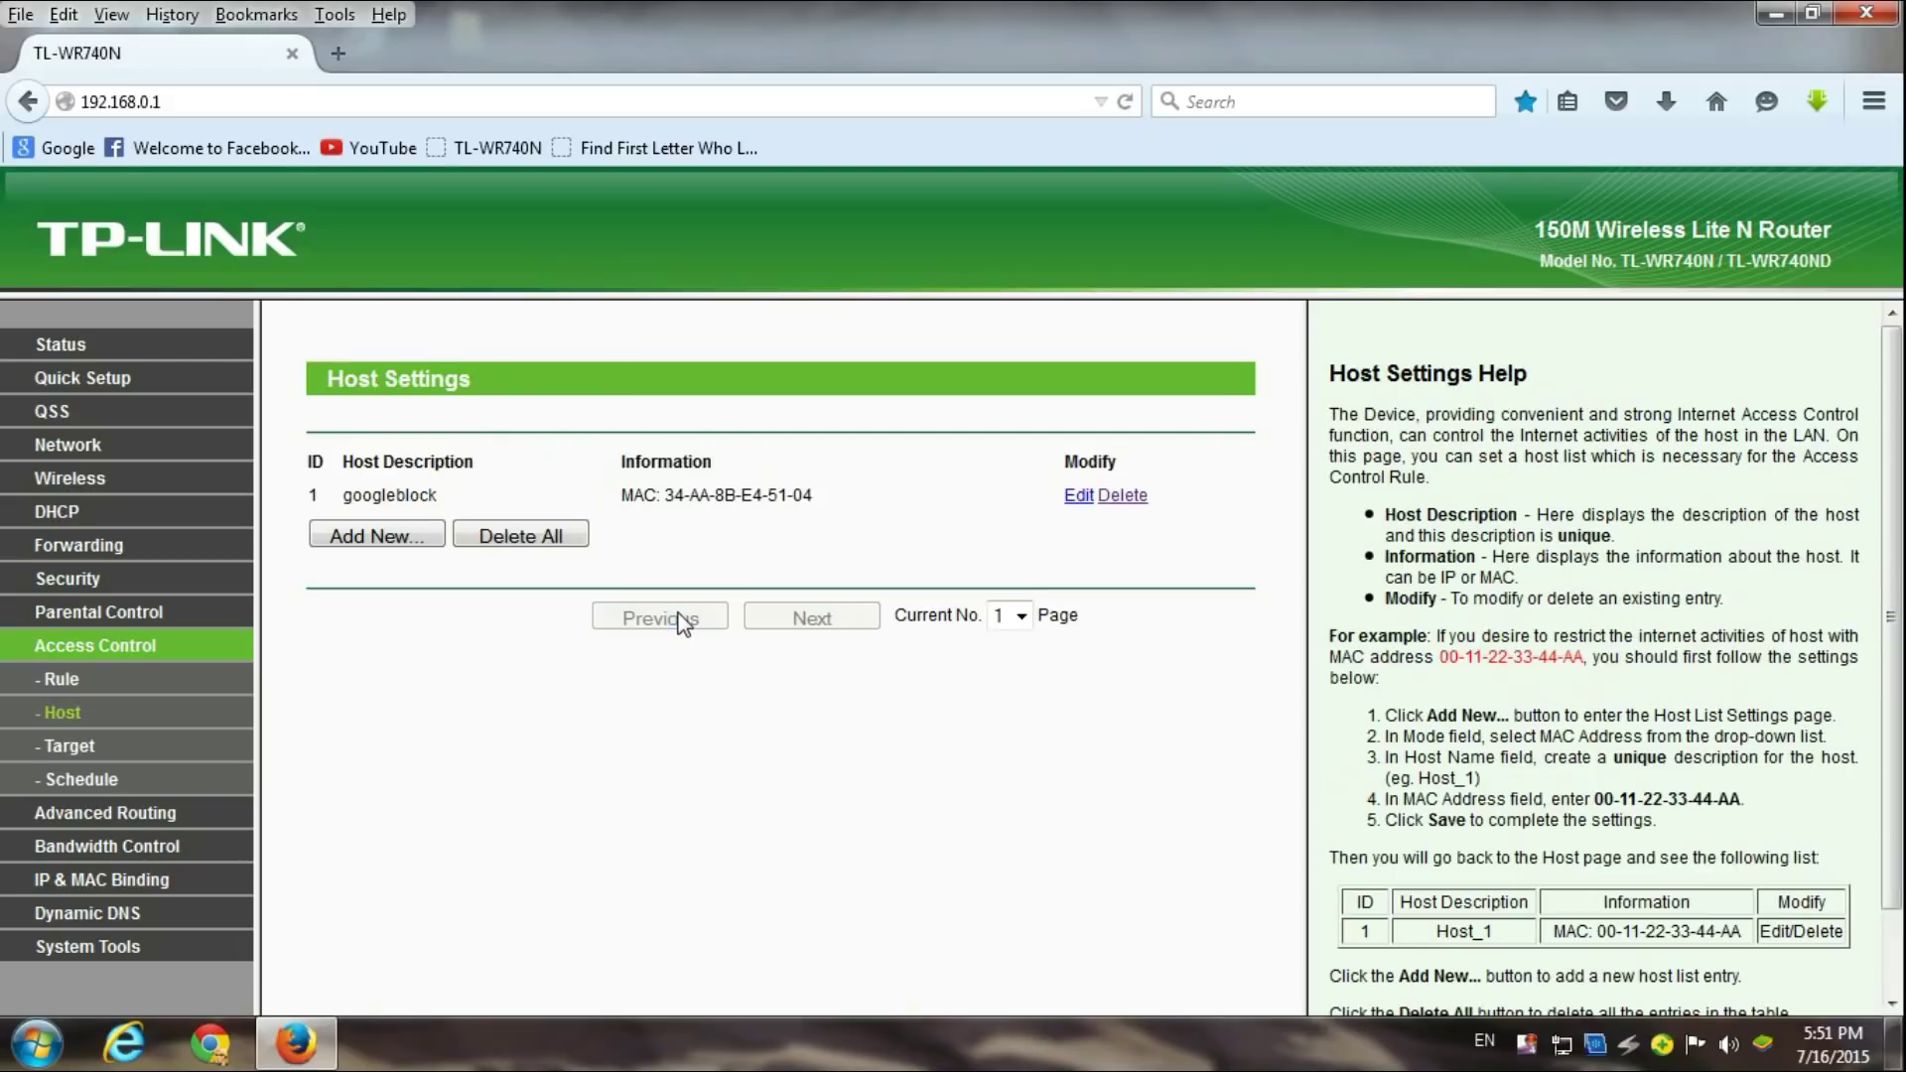
# Start a new internet access control rule for the googleblock host and choose google as its target
pyautogui.click(61, 681)
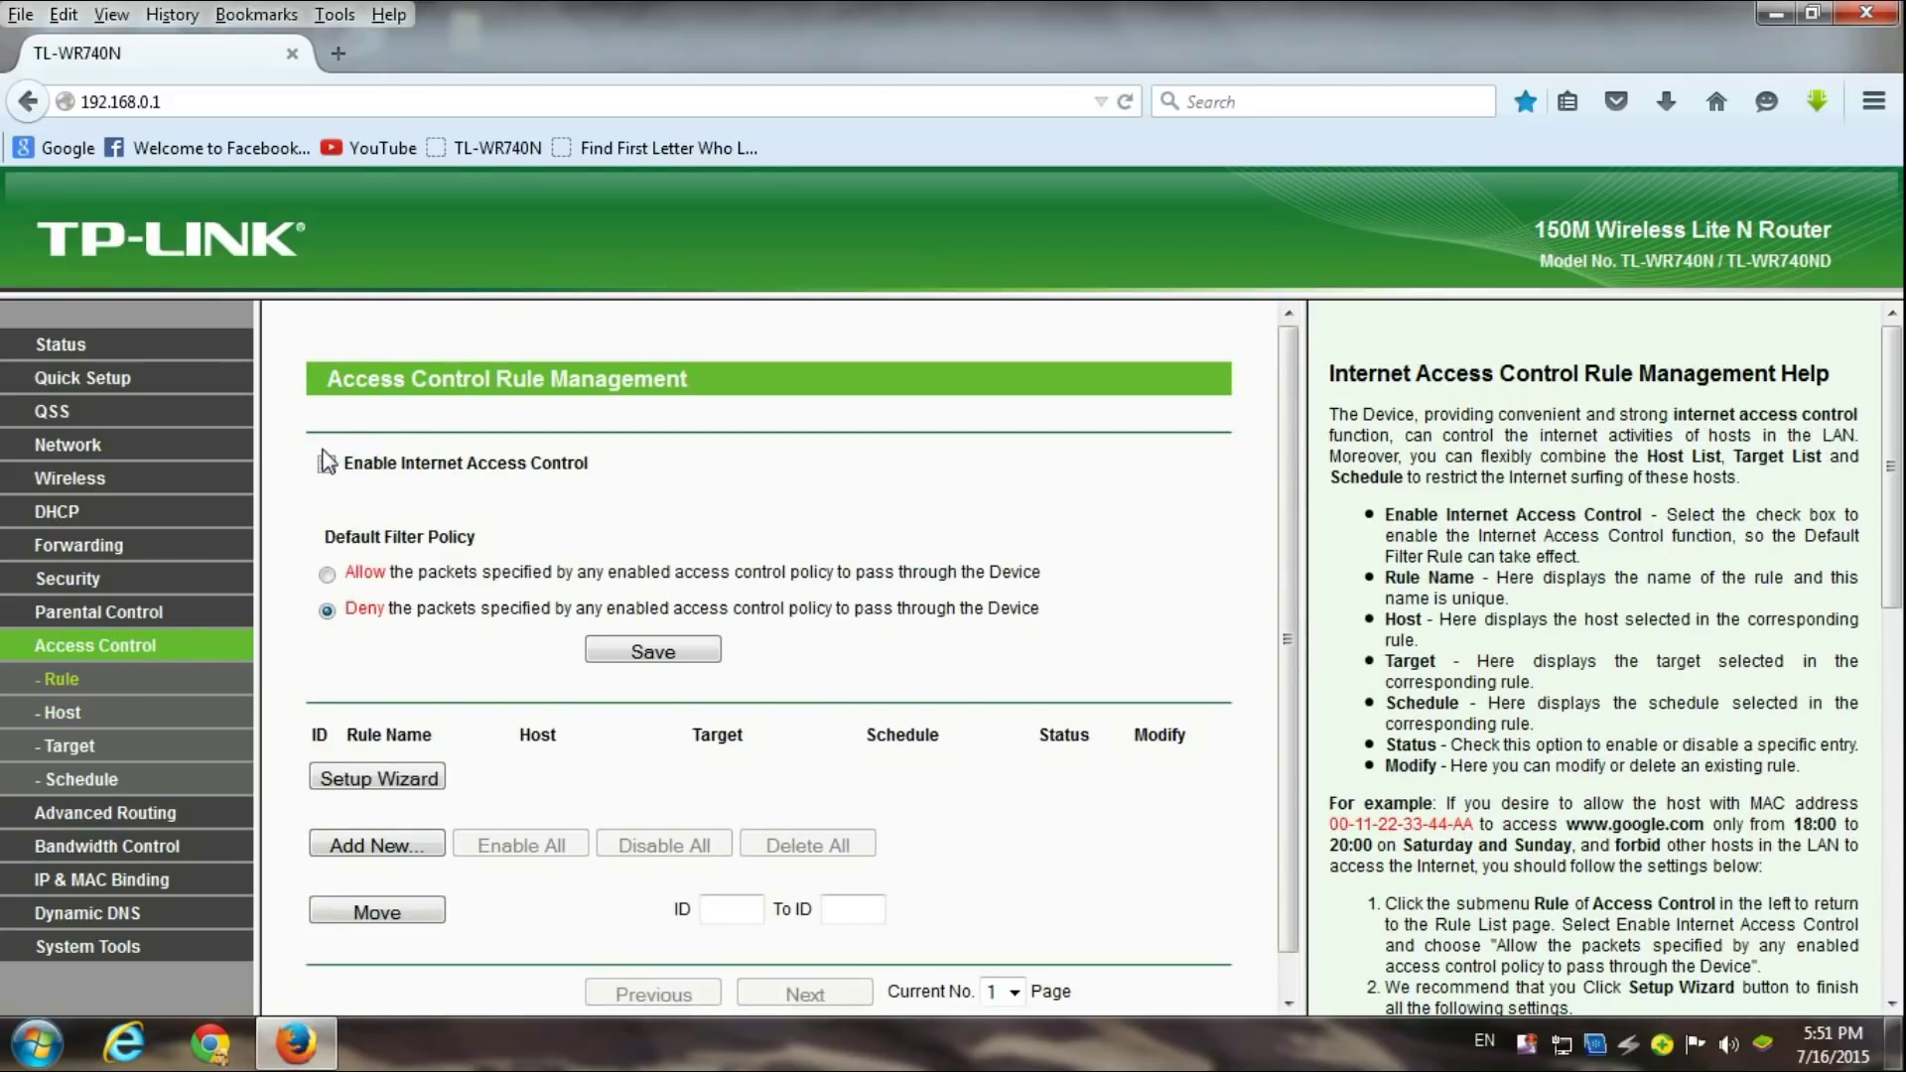
pyautogui.click(380, 851)
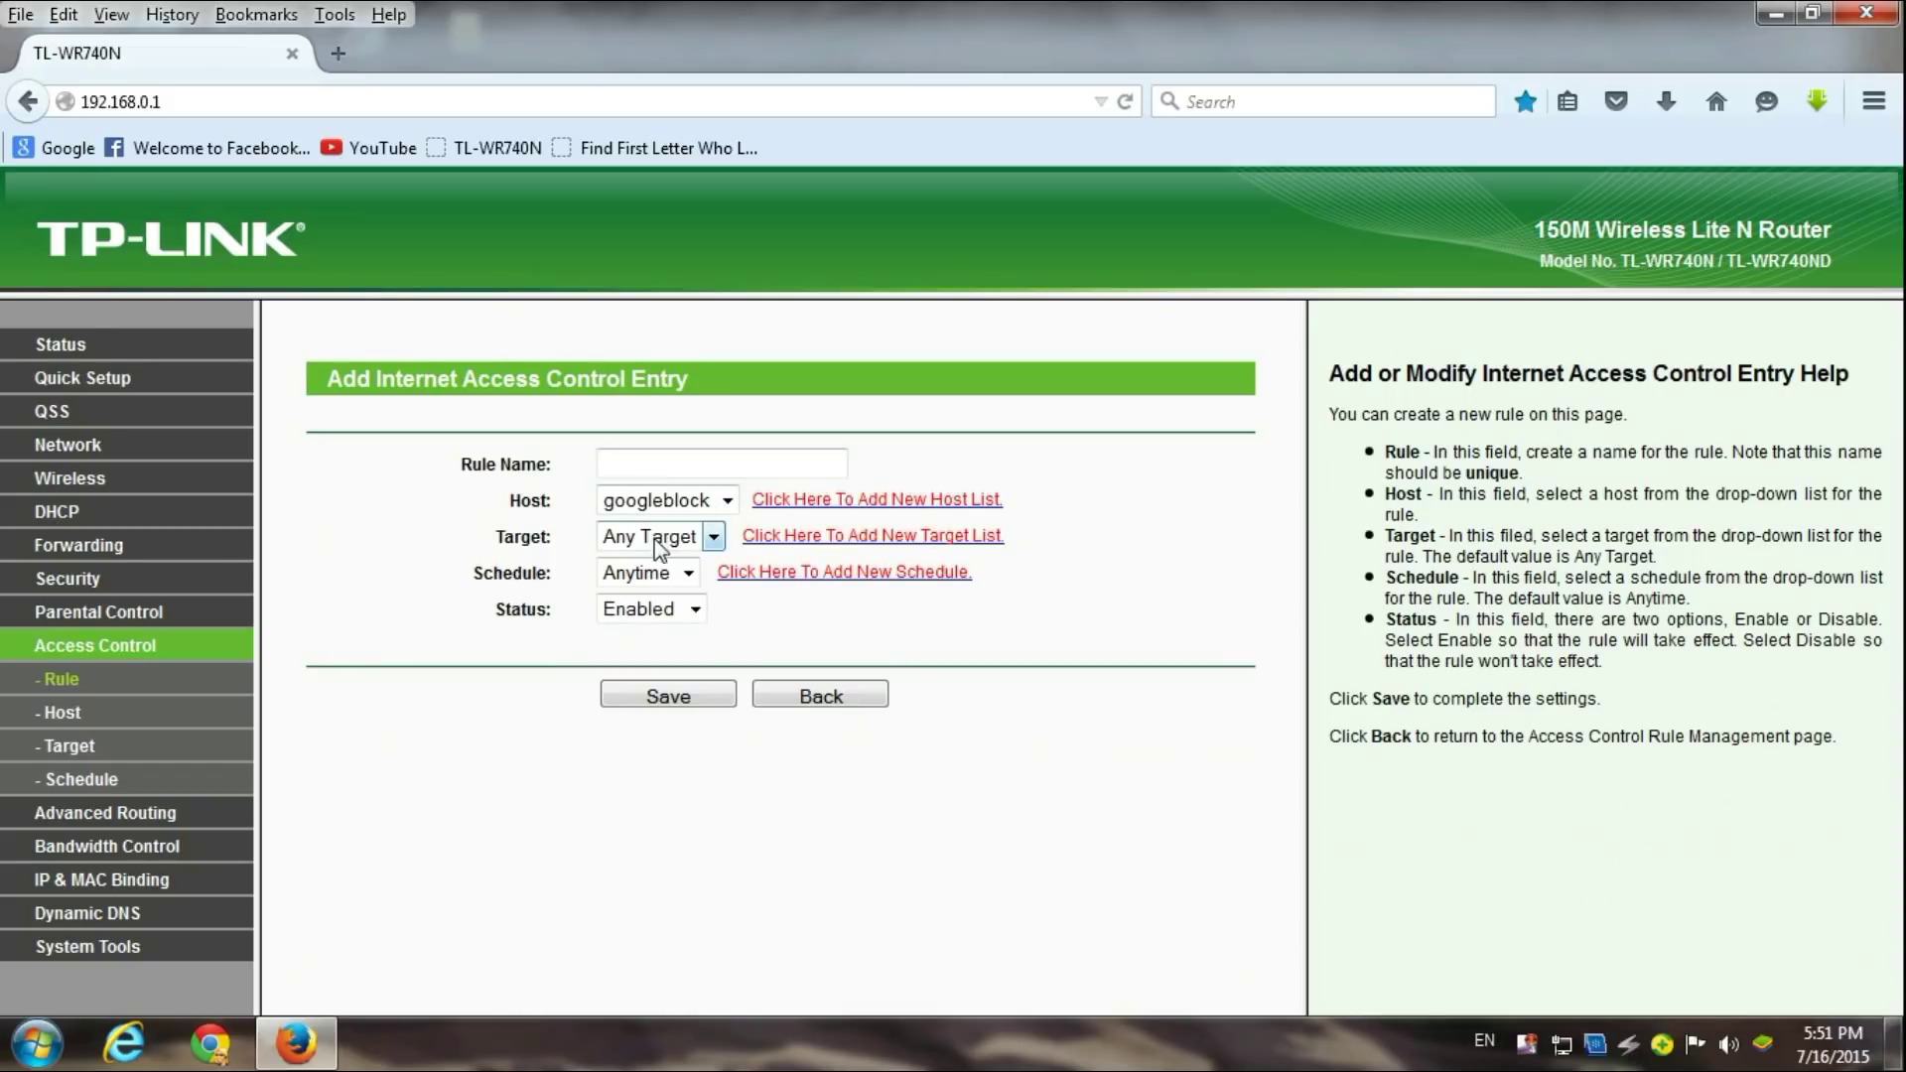
pyautogui.click(686, 536)
pyautogui.click(663, 586)
# Name the access control rule "block google" and save it
pyautogui.click(652, 459)
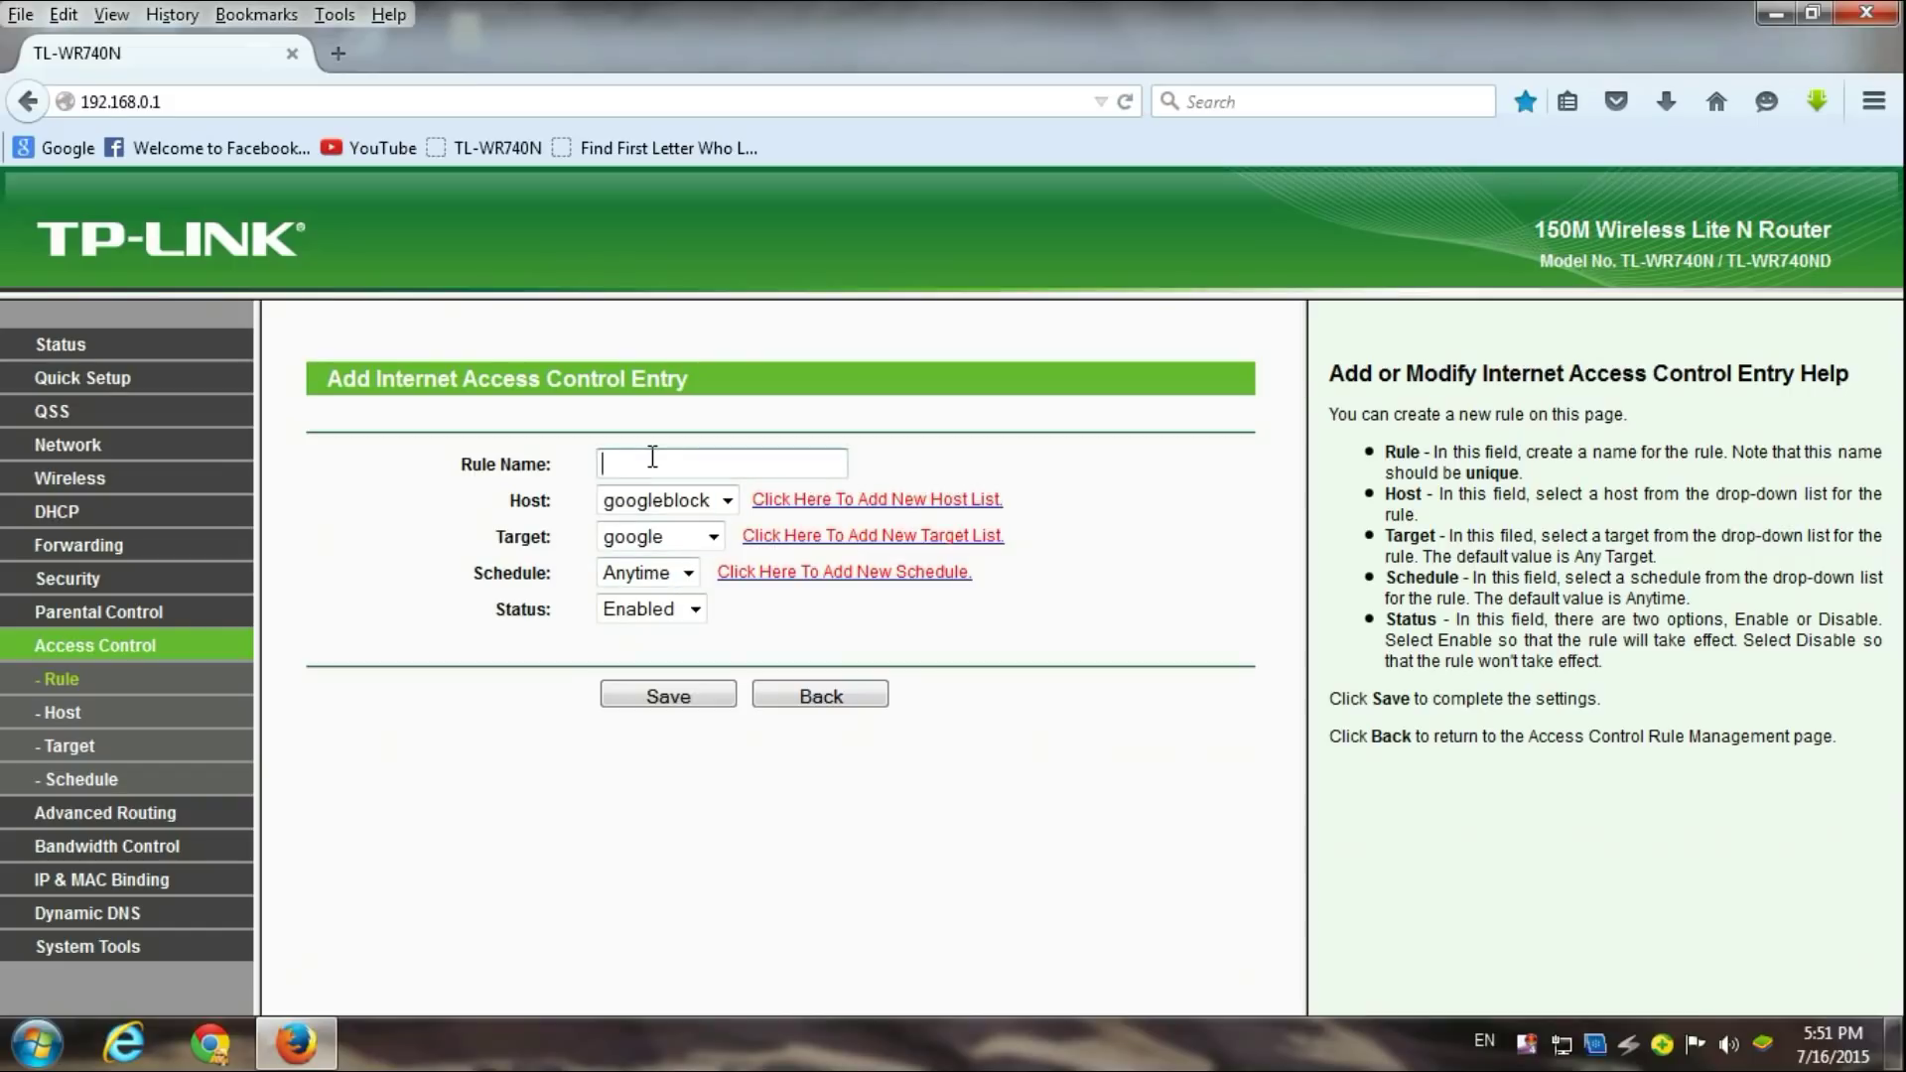
pyautogui.write('block')
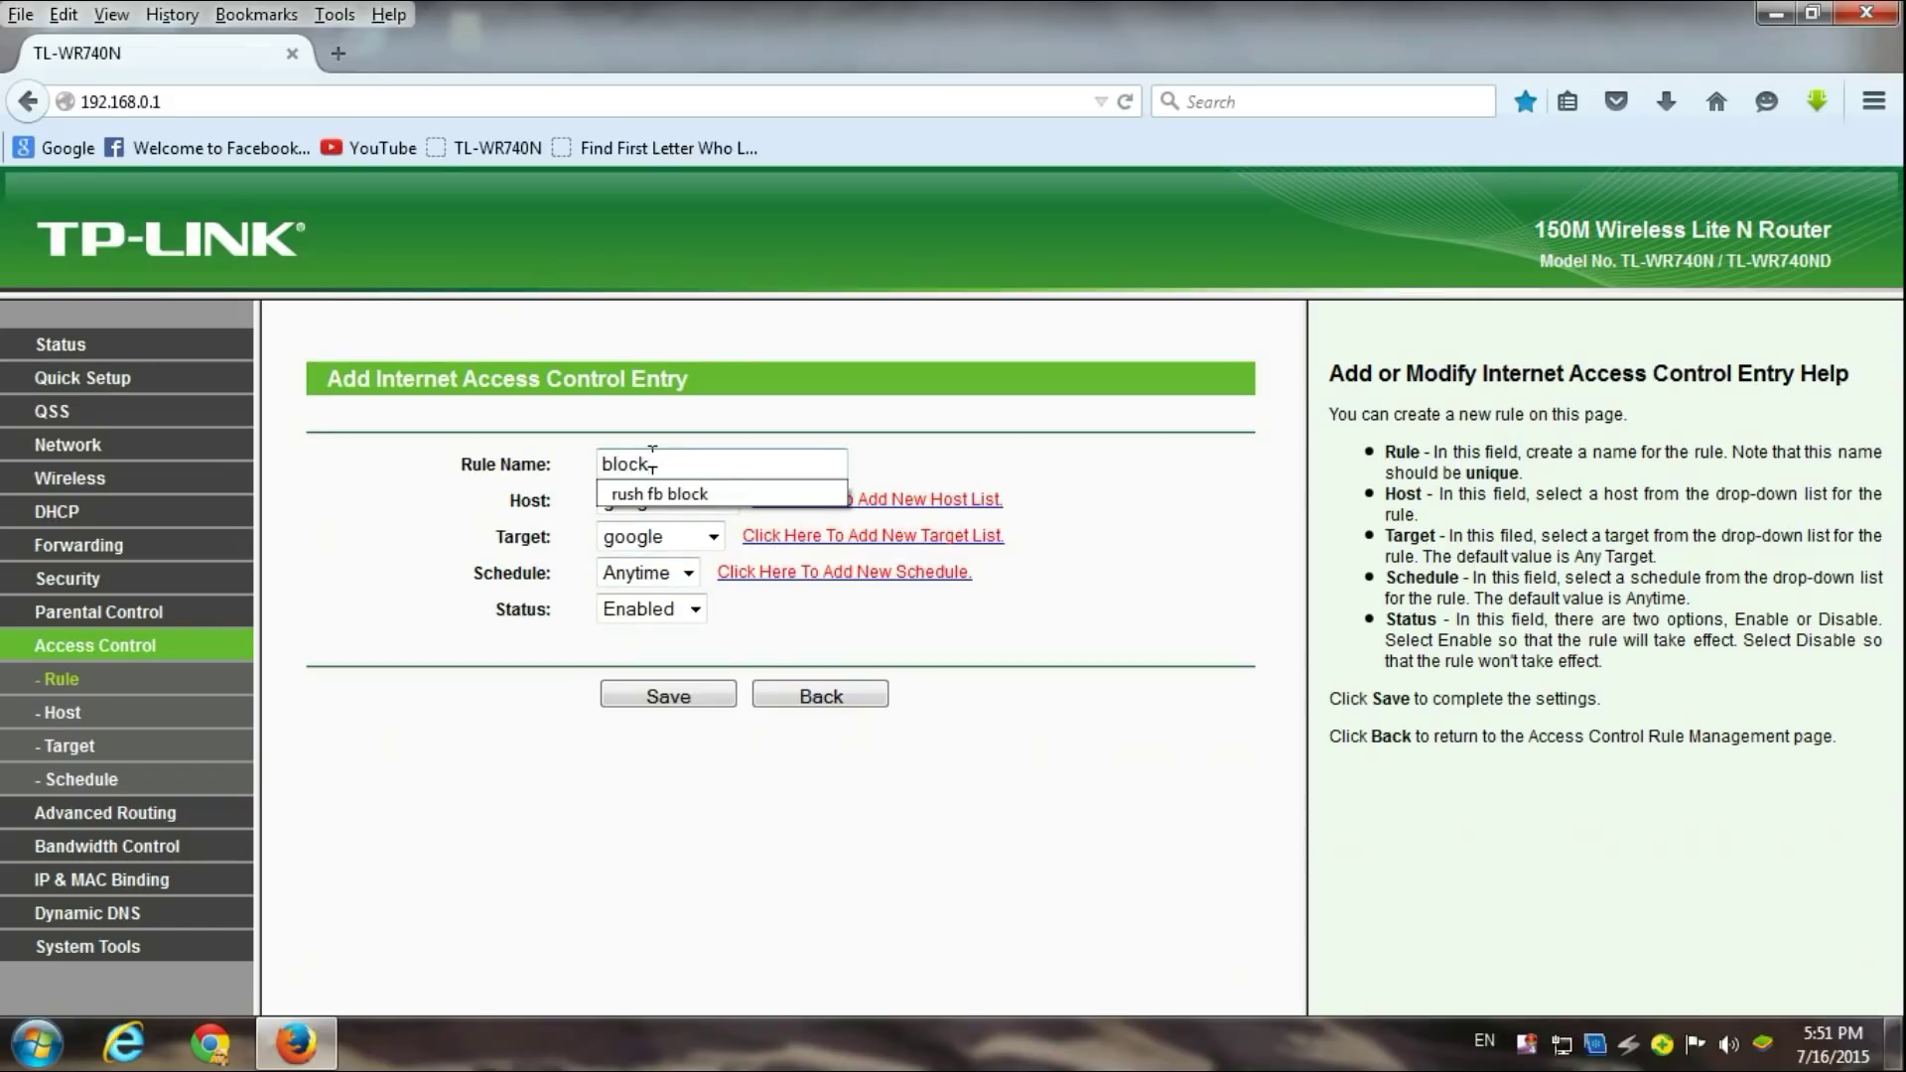
pyautogui.write(' goofle')
pyautogui.press('BackSpace')
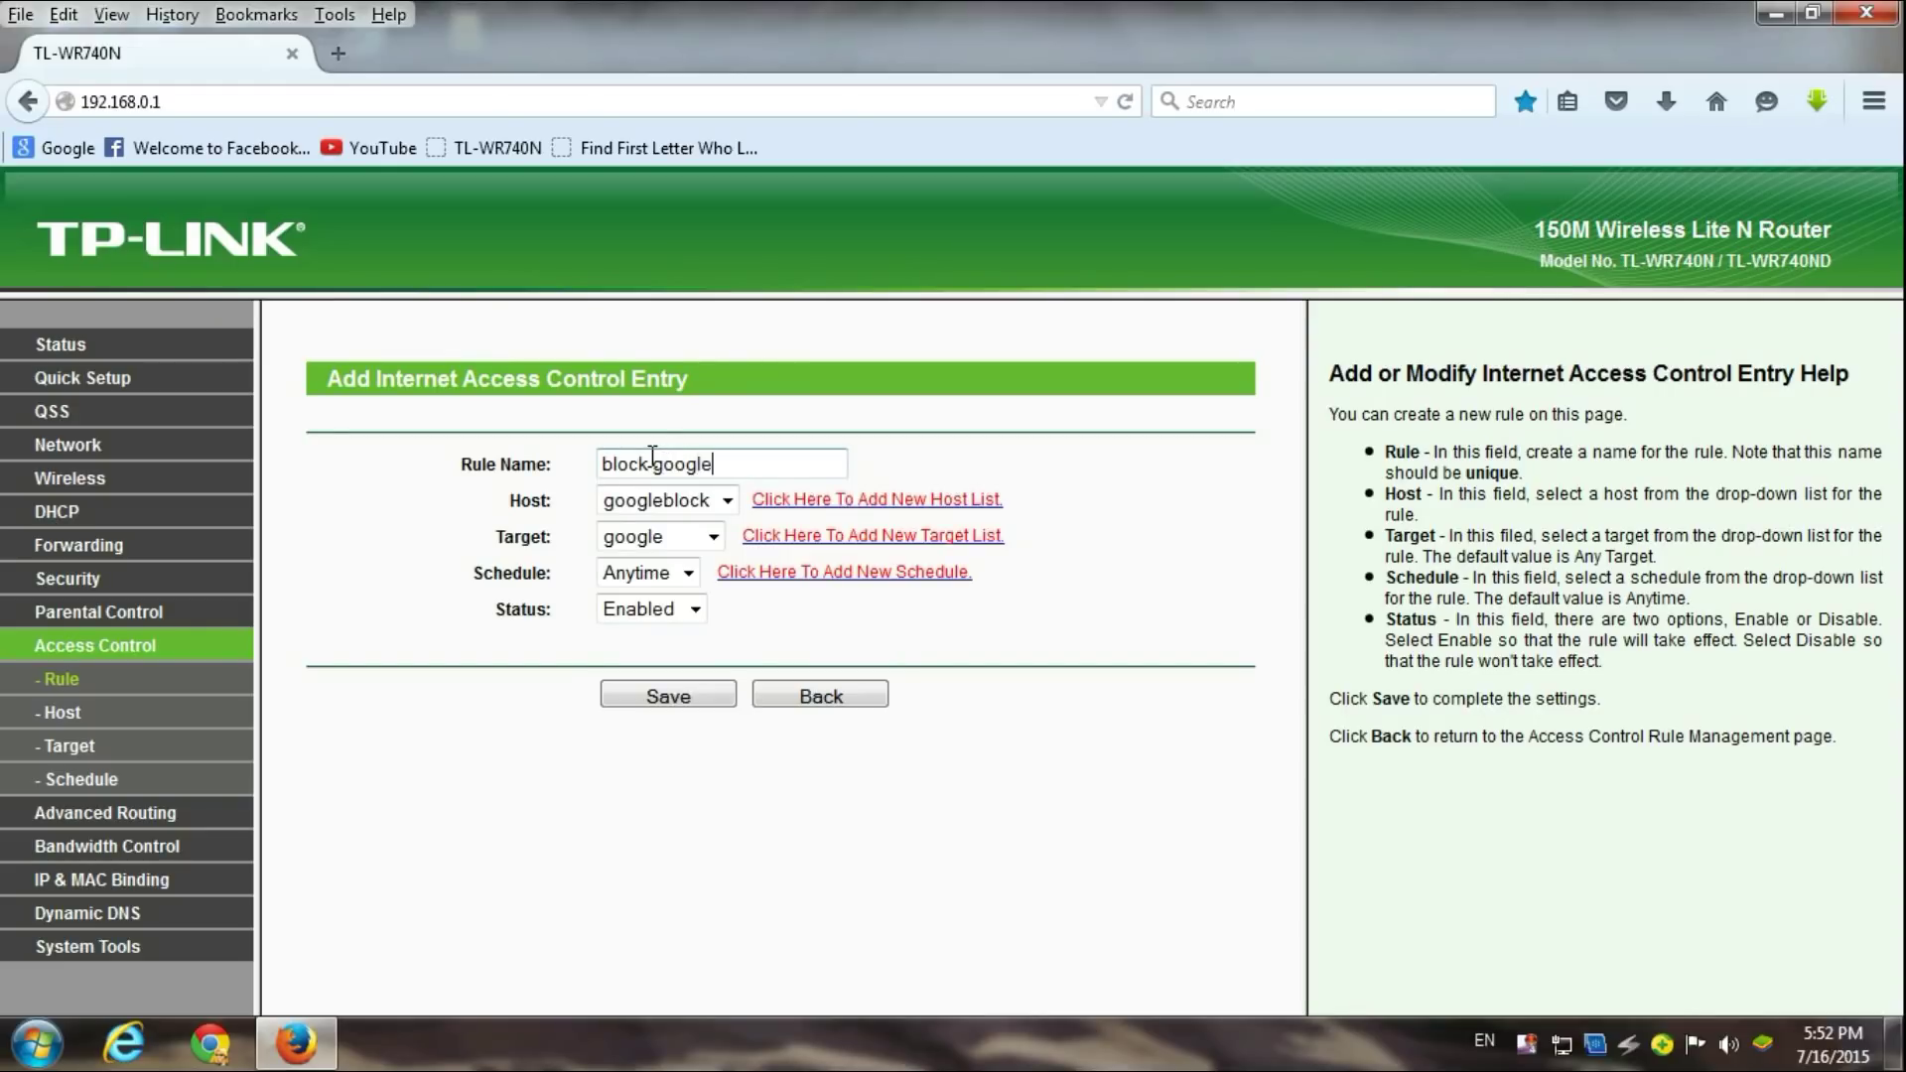
pyautogui.click(678, 695)
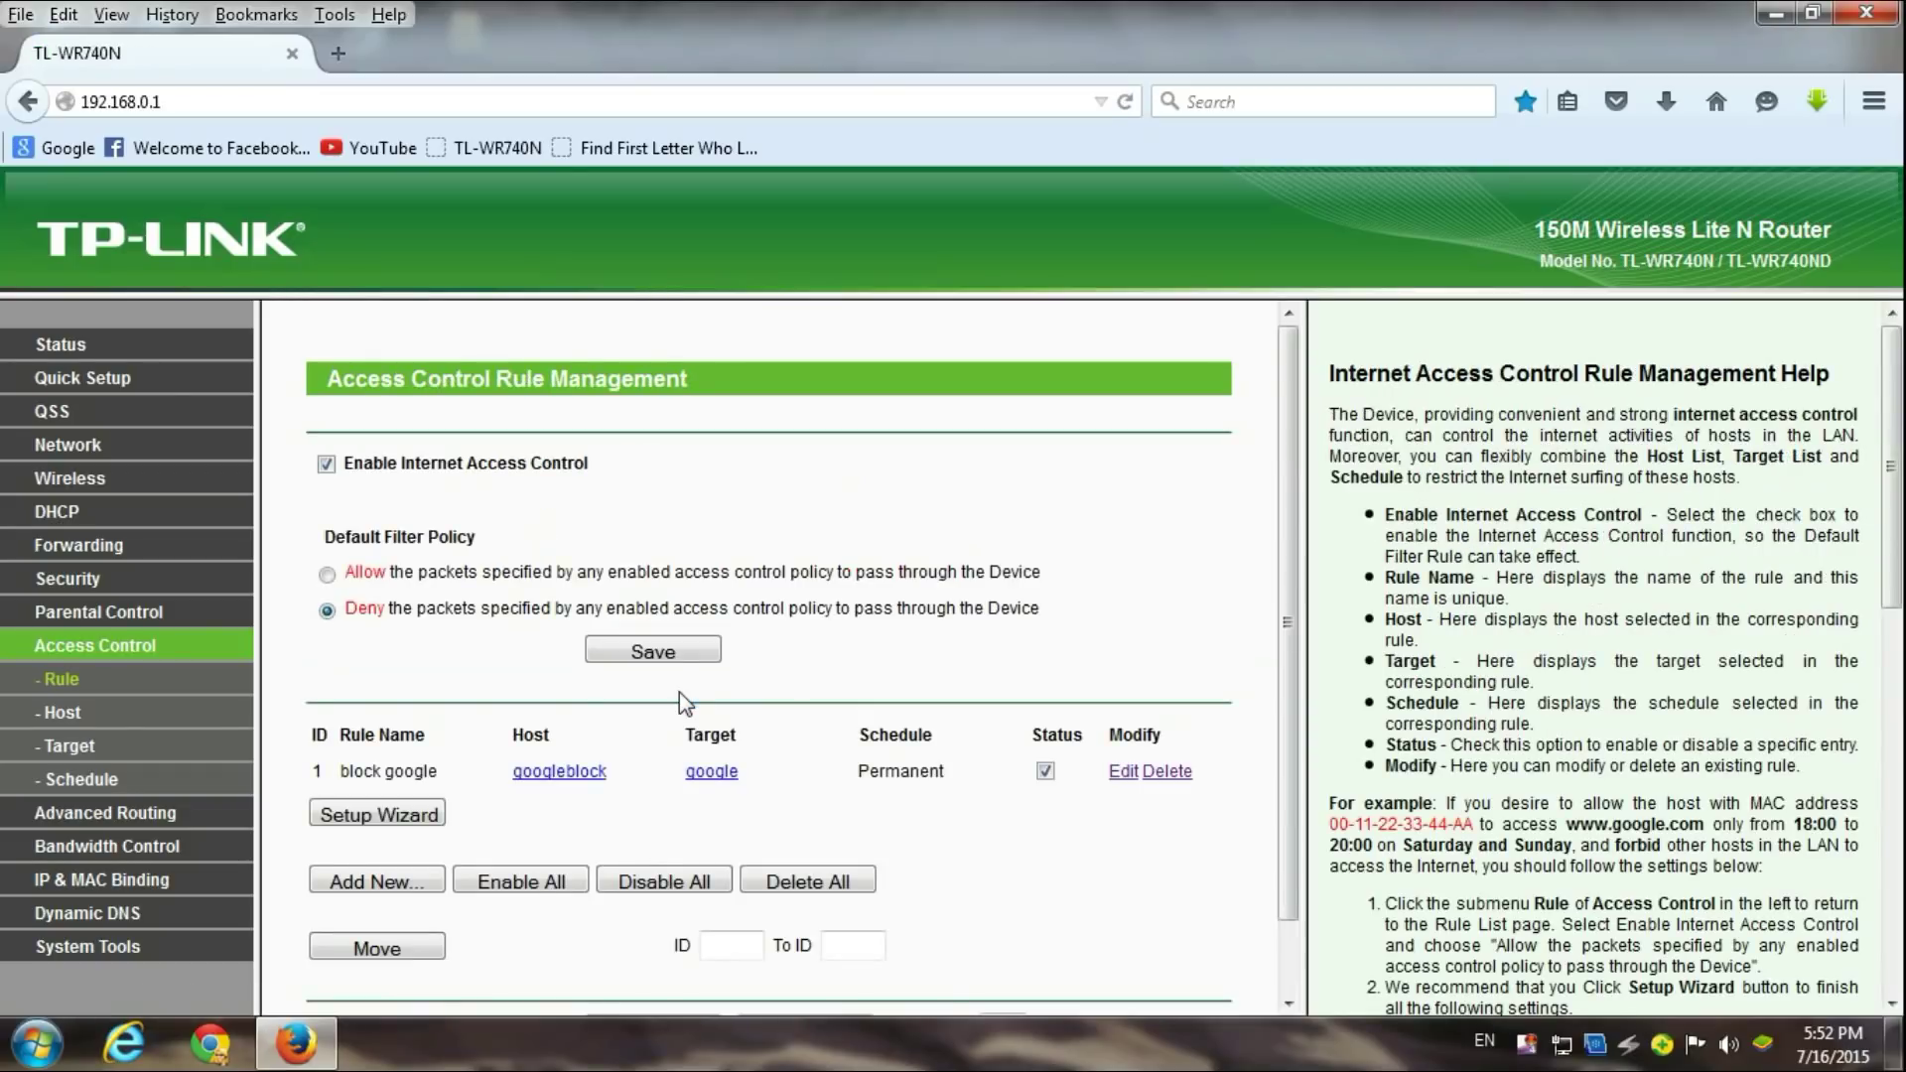